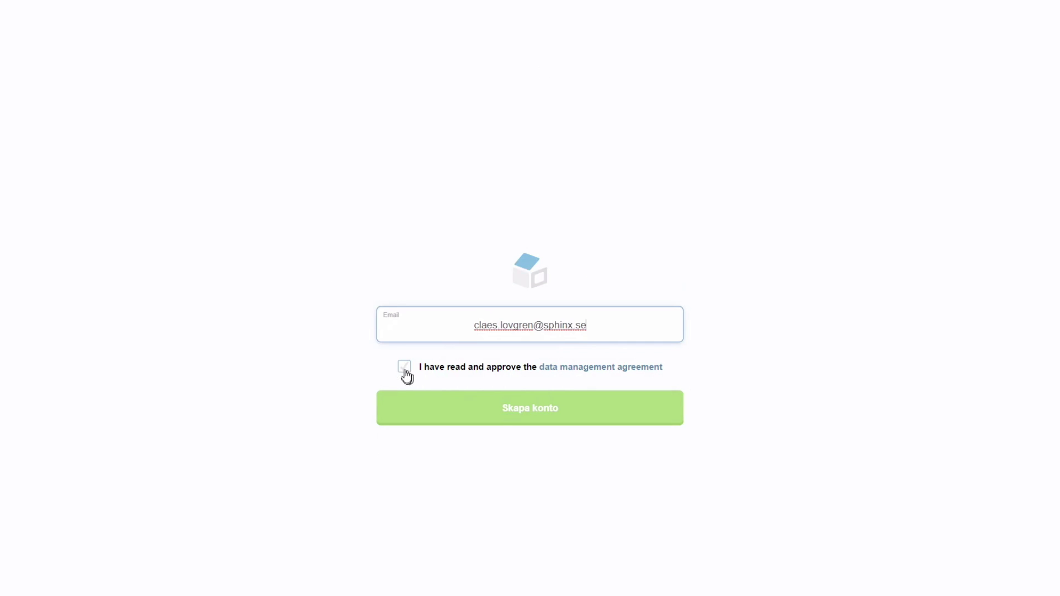
- Approve the data management agreement after viewing its text, and create the Easyweb account
{"action": "left_click", "coordinate": [405, 371]}
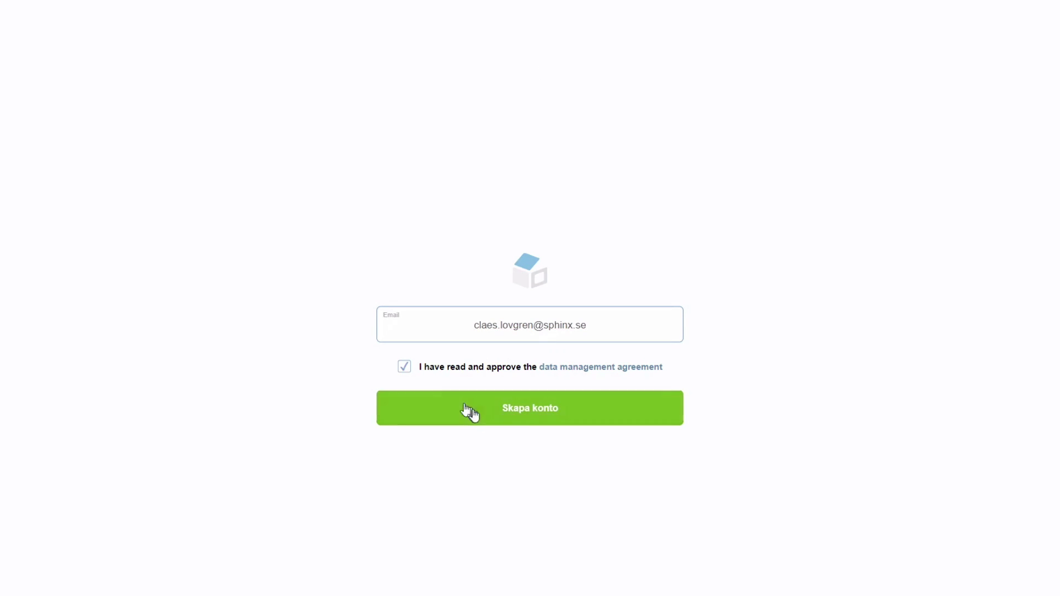
{"action": "left_click", "coordinate": [563, 376]}
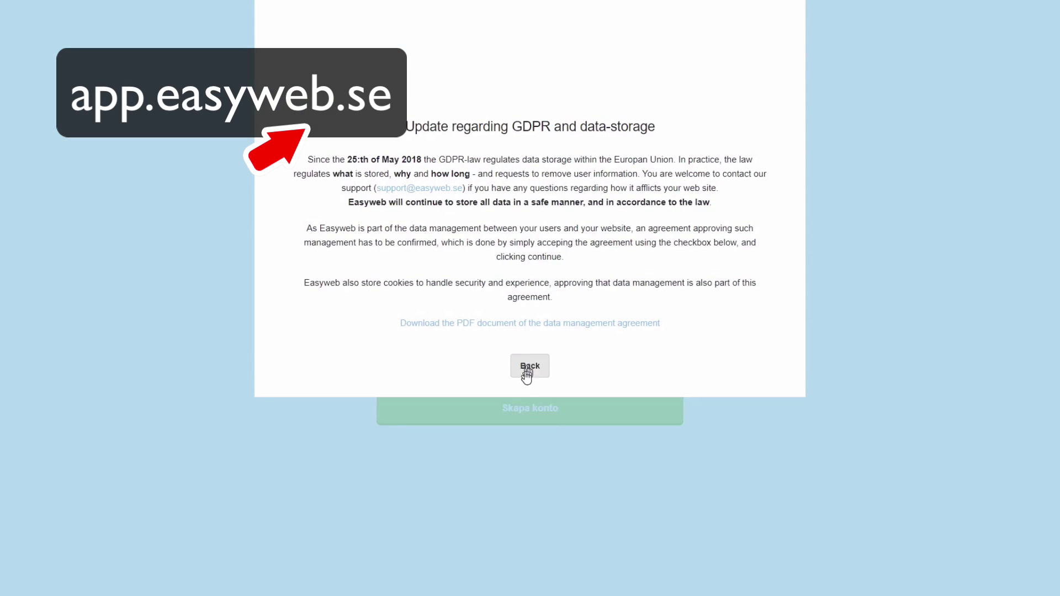
{"action": "left_click", "coordinate": [527, 376]}
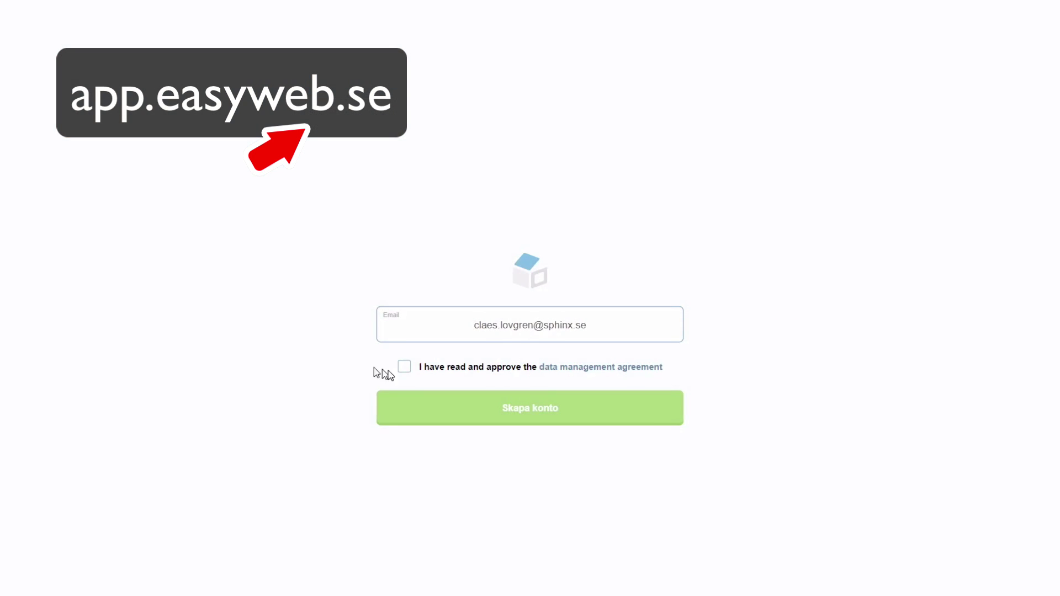
{"action": "left_click", "coordinate": [406, 370]}
{"action": "left_click", "coordinate": [503, 414]}
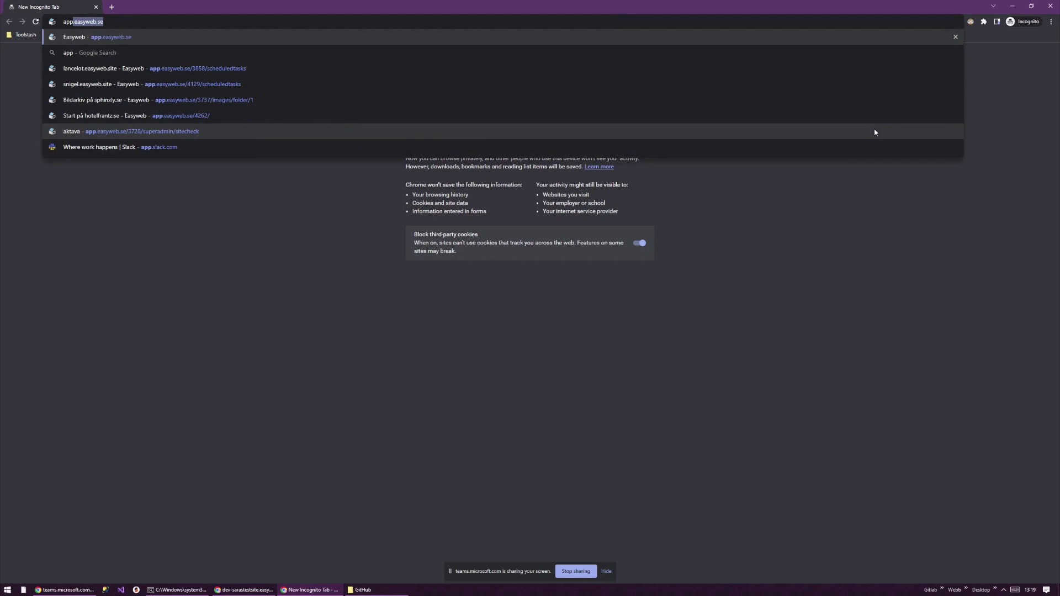
- Load app.easyweb.se, go to the account creation form and enter the e-mail address
{"action": "key", "text": "Return"}
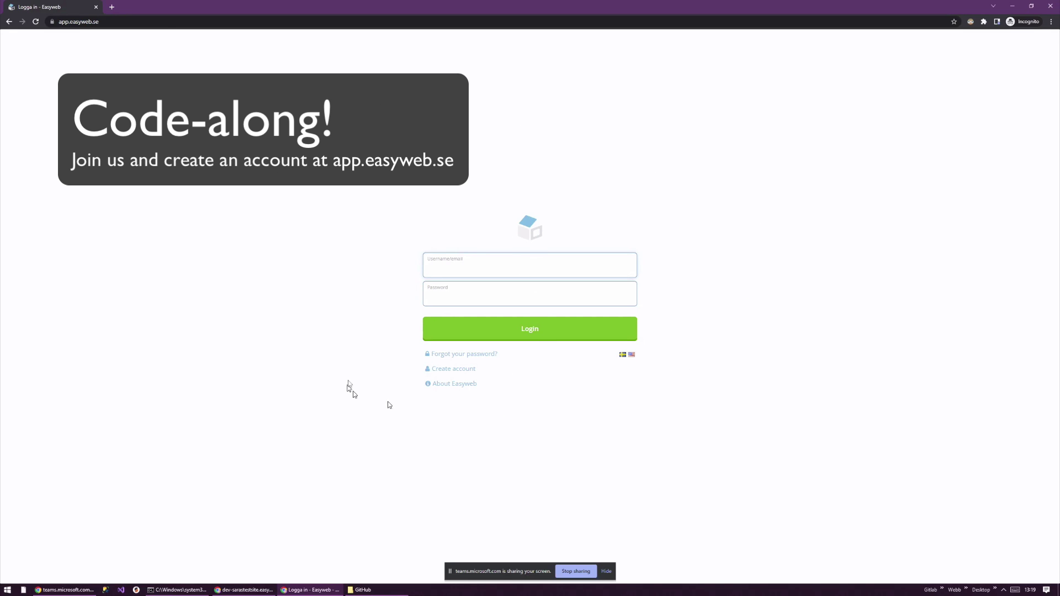
{"action": "left_click", "coordinate": [454, 368]}
{"action": "left_click", "coordinate": [537, 300]}
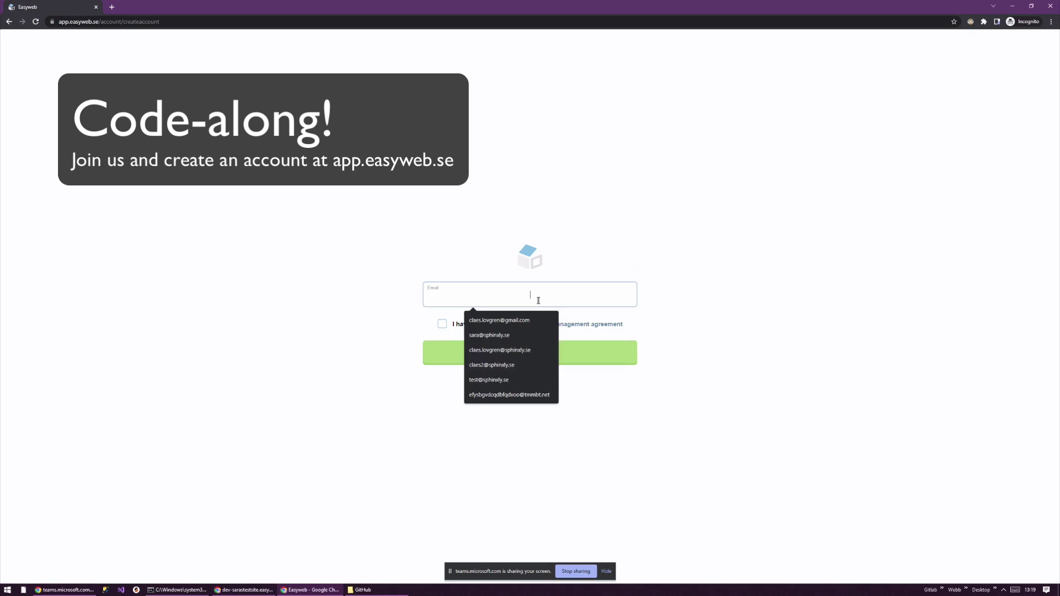
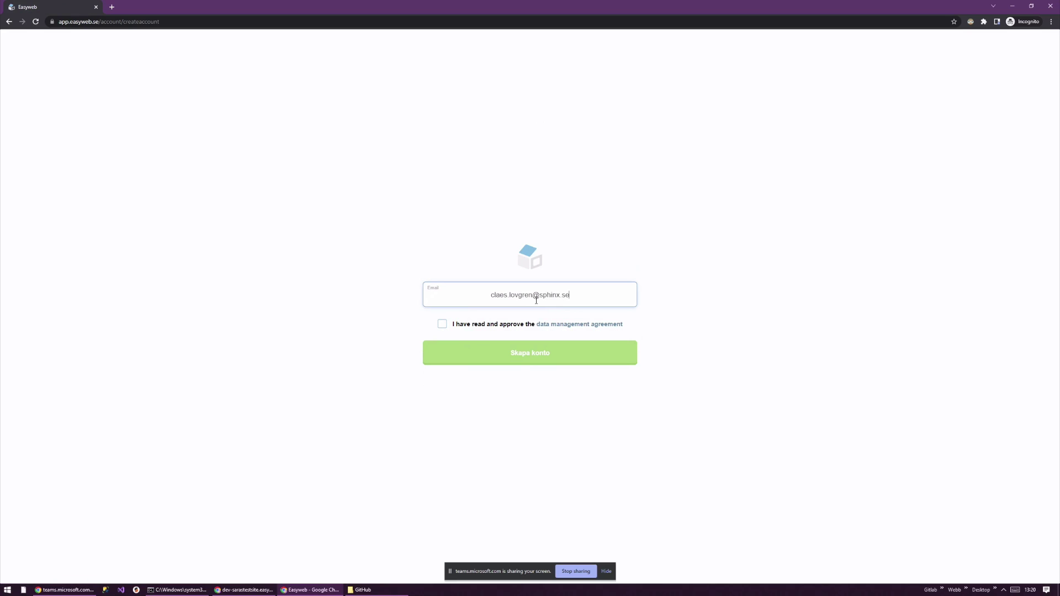
- Approve the data management agreement after reviewing it, then create the account with Skapa konto
{"action": "left_click", "coordinate": [442, 324]}
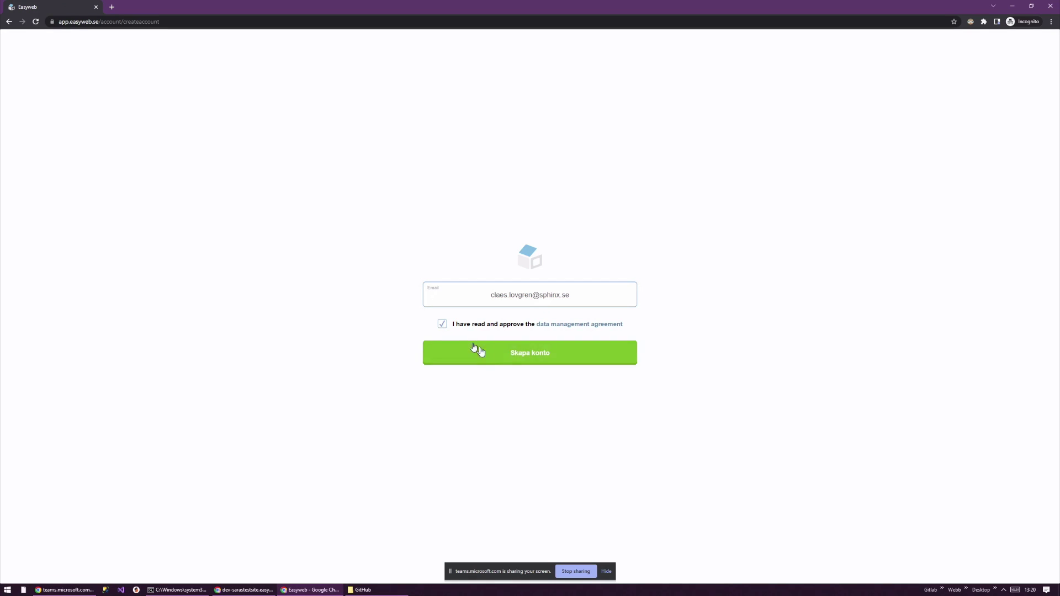
{"action": "left_click", "coordinate": [536, 363]}
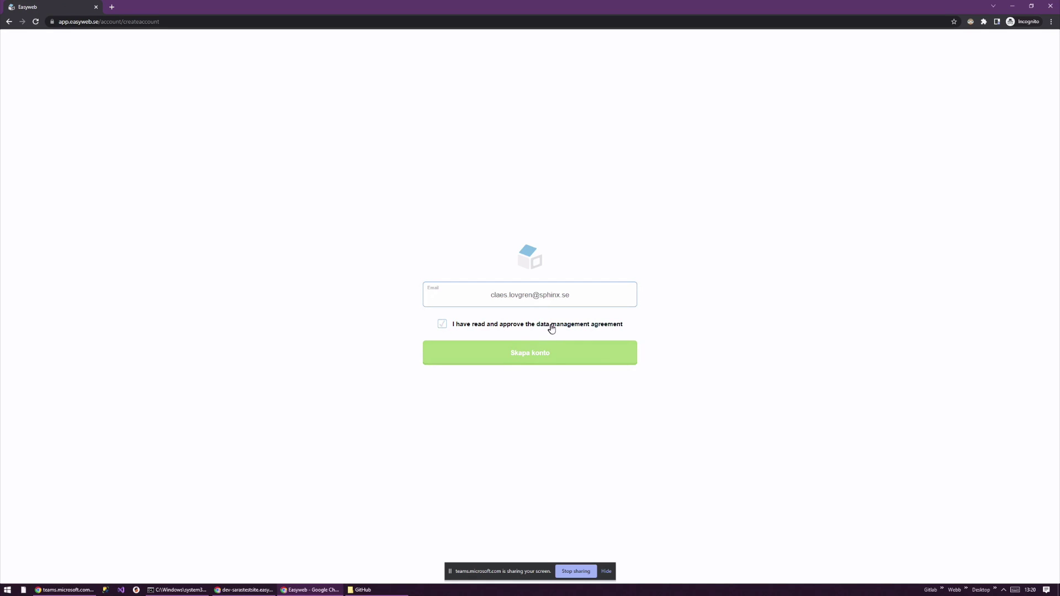
{"action": "left_click", "coordinate": [552, 324]}
{"action": "left_click", "coordinate": [527, 323]}
{"action": "left_click", "coordinate": [442, 324]}
{"action": "left_click", "coordinate": [514, 356]}
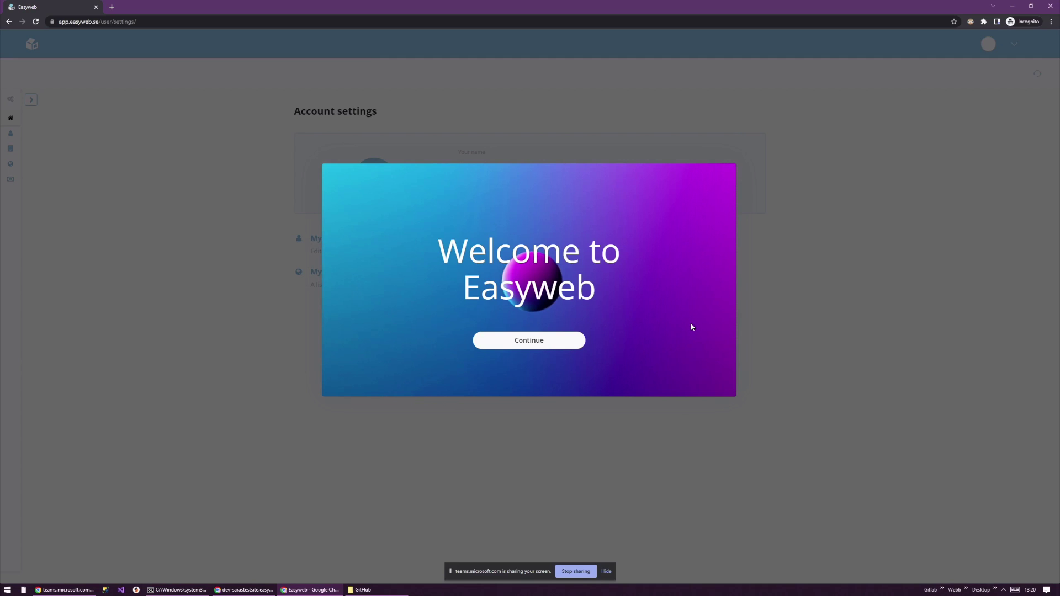
- Enter the user's first and last name, skip message opt-ins, and save an avatar to finish onboarding
{"action": "left_click", "coordinate": [554, 347]}
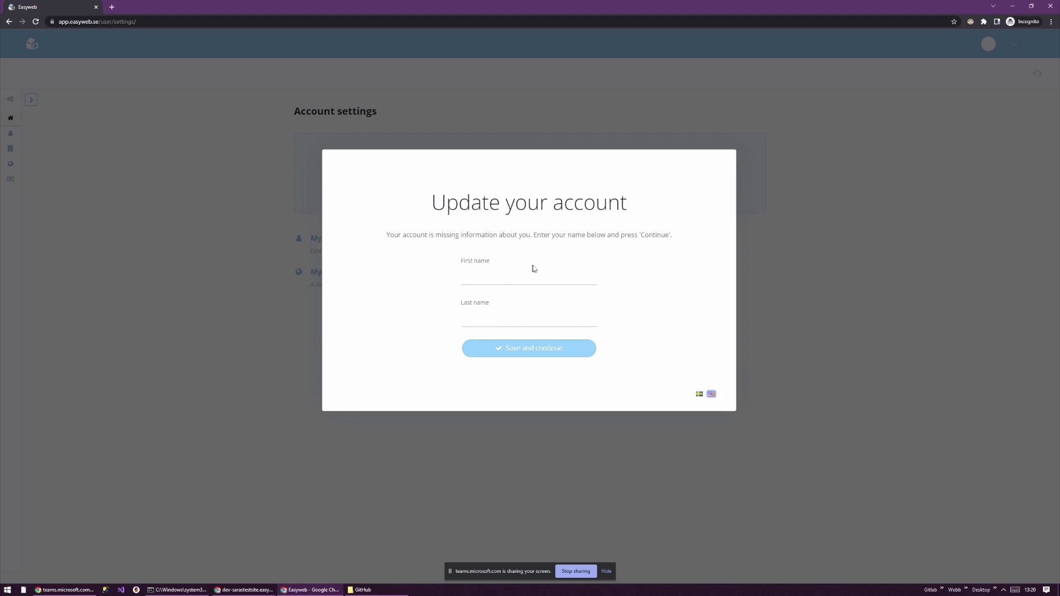
{"action": "left_click", "coordinate": [519, 280]}
{"action": "key", "text": "Tab"}
{"action": "key", "text": "Return"}
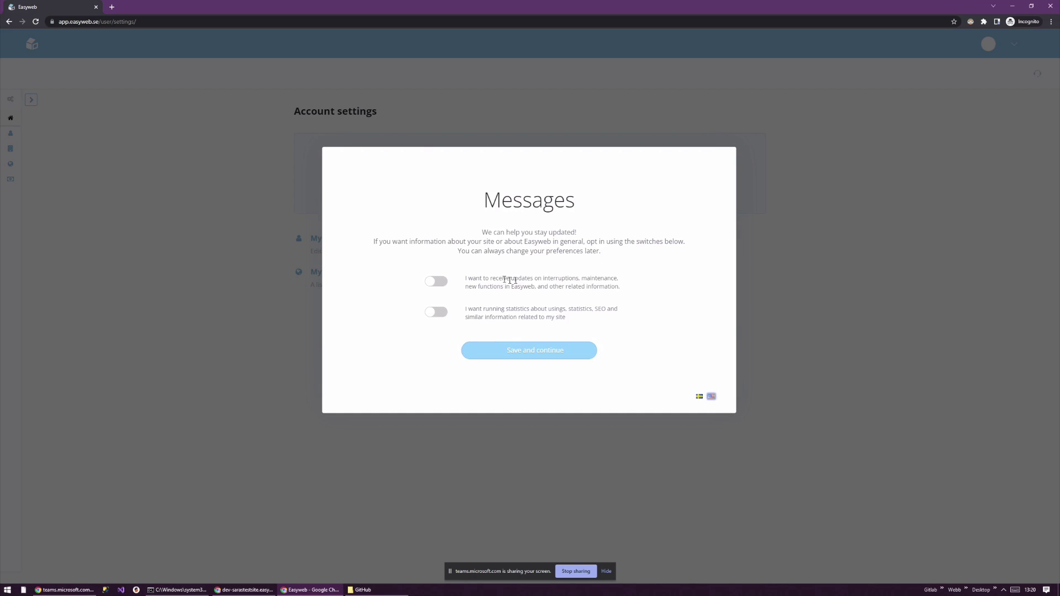
{"action": "left_click", "coordinate": [531, 349]}
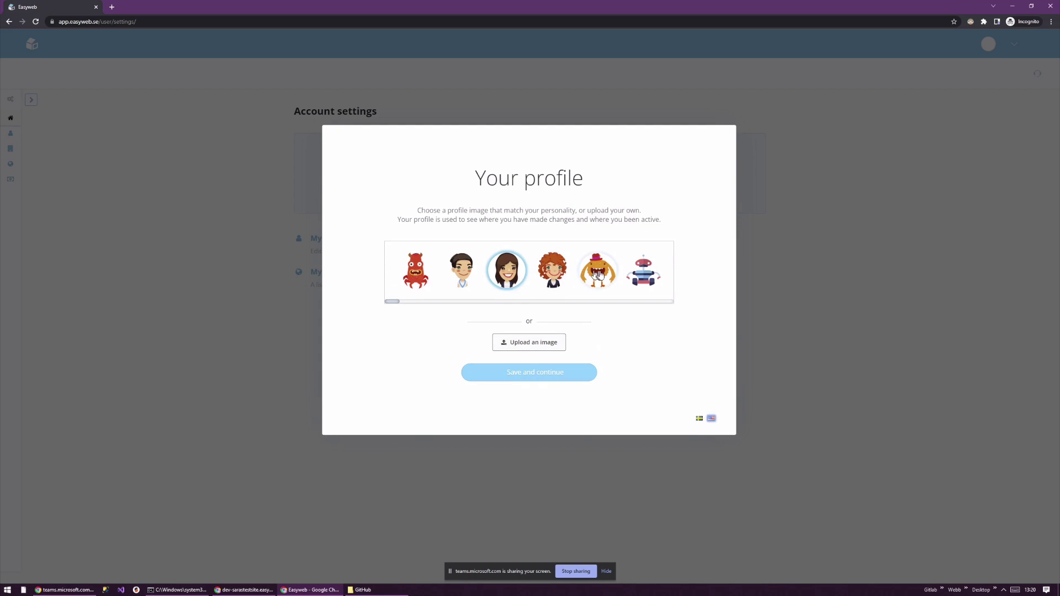
{"action": "left_click", "coordinate": [520, 376]}
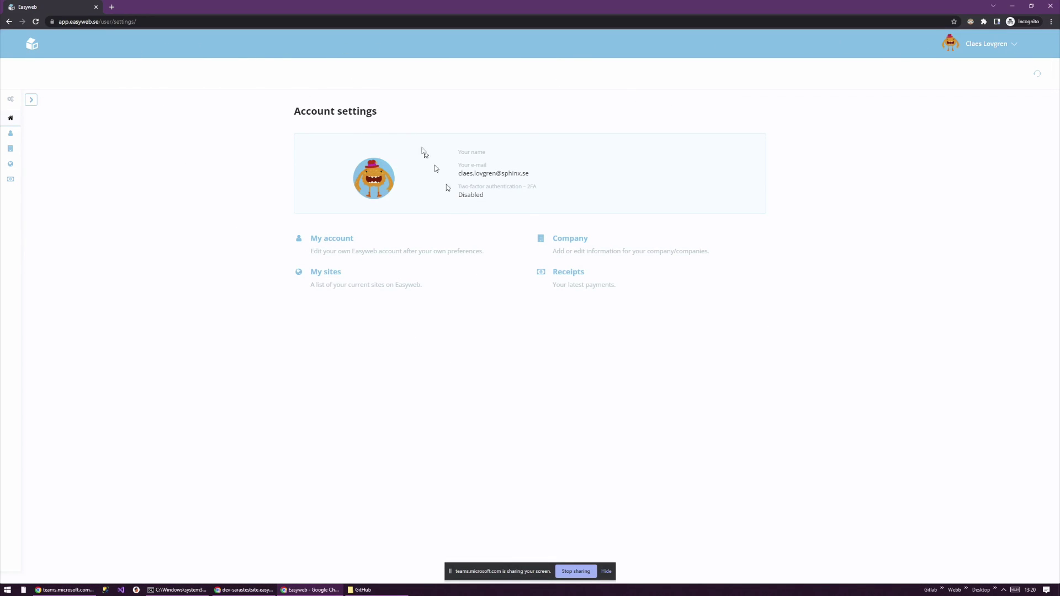
- From My sites, start a new site and keep the blank template
{"action": "left_click", "coordinate": [333, 276]}
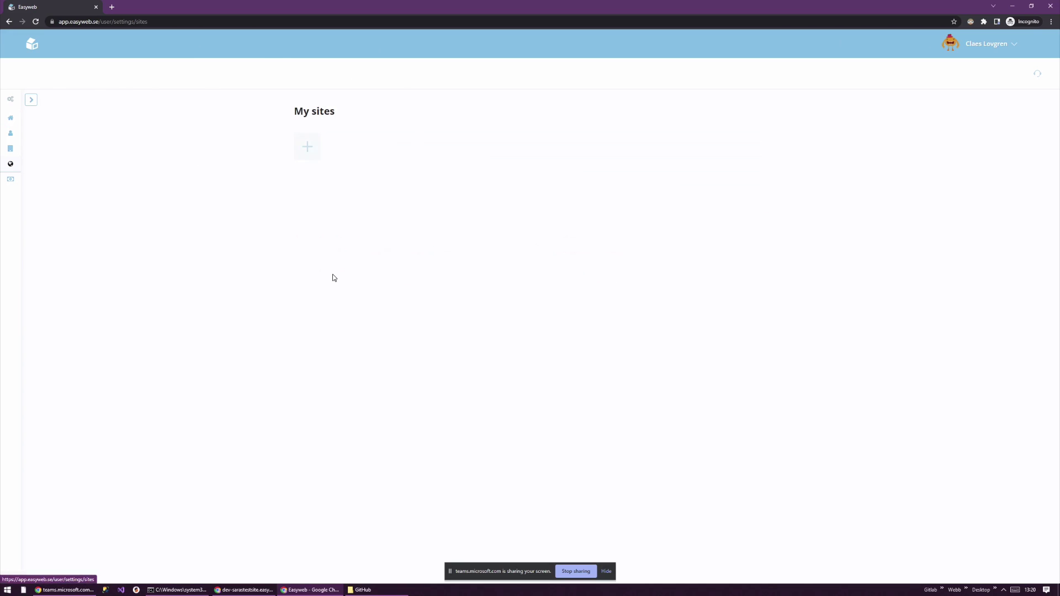
{"action": "left_click", "coordinate": [307, 139]}
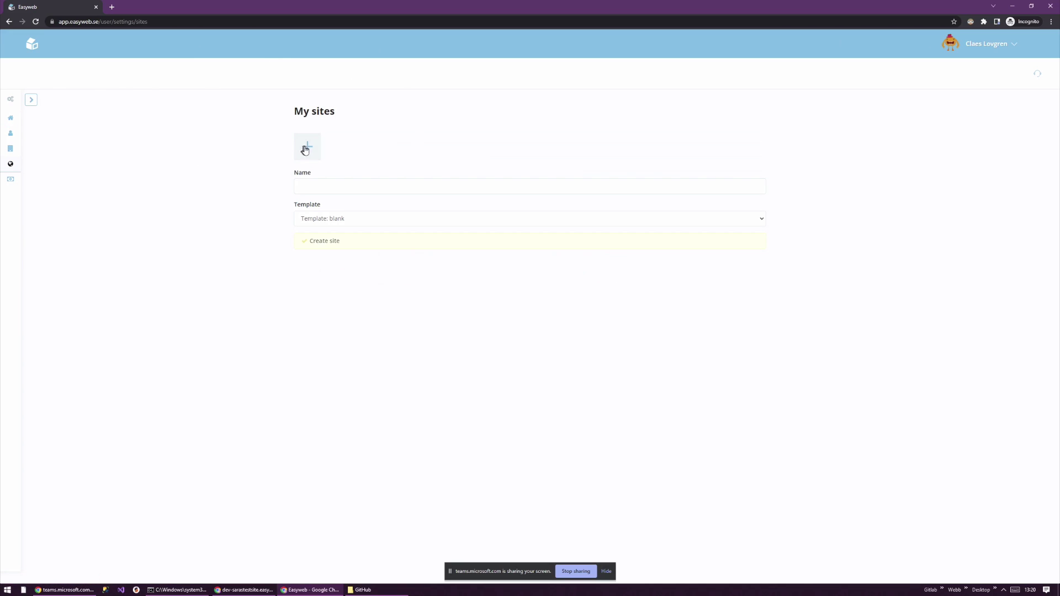
{"action": "left_click", "coordinate": [343, 186]}
{"action": "left_click", "coordinate": [255, 222]}
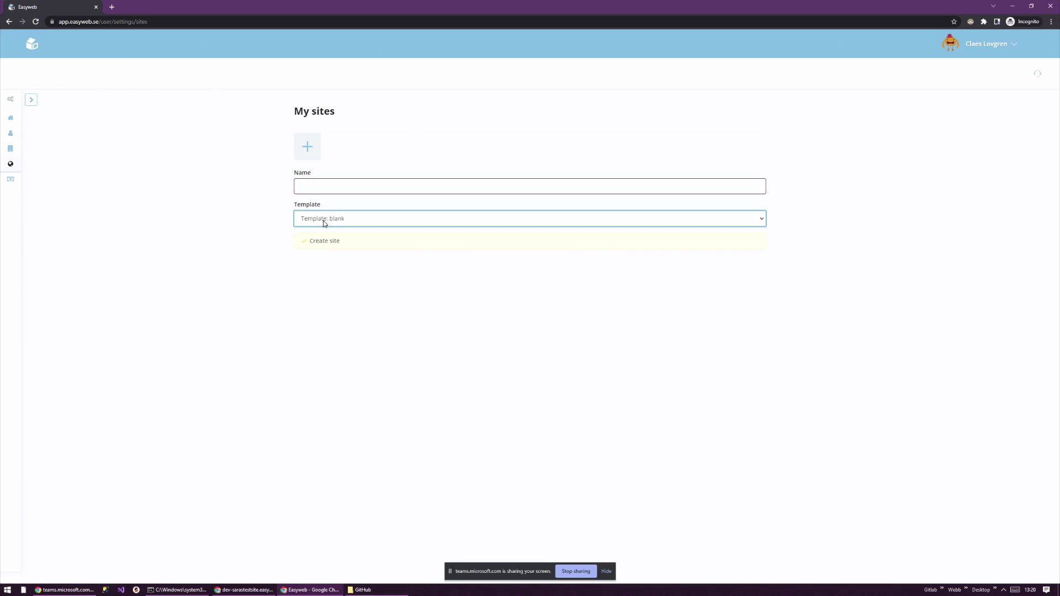
{"action": "left_click", "coordinate": [322, 218]}
{"action": "left_click", "coordinate": [322, 229]}
{"action": "left_click", "coordinate": [327, 188]}
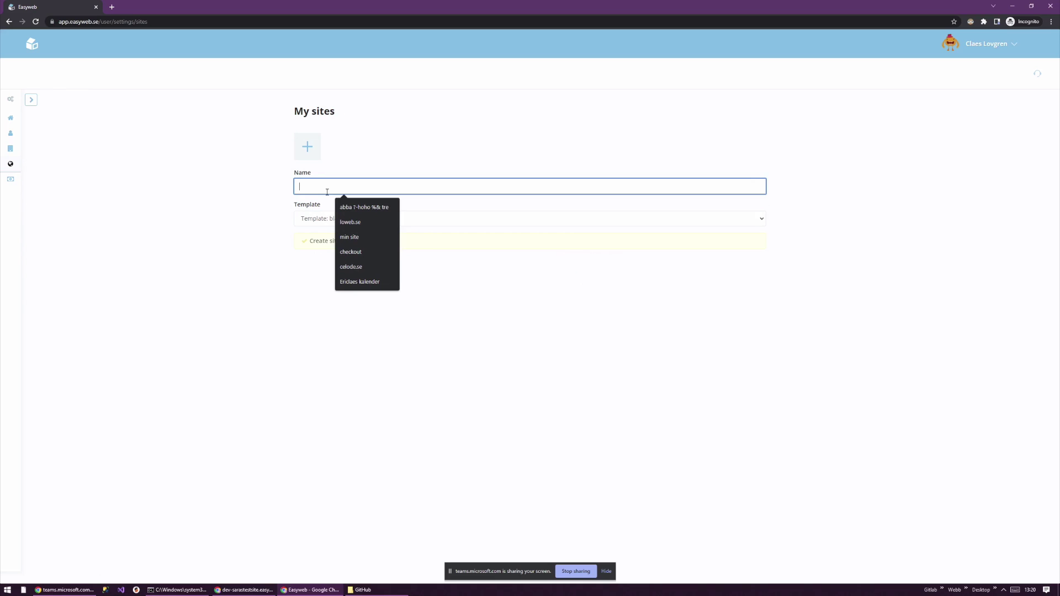
- Name the new site 'Teams meeting site', replacing the mistyped name, and create it
{"action": "type", "text": "TEst s"}
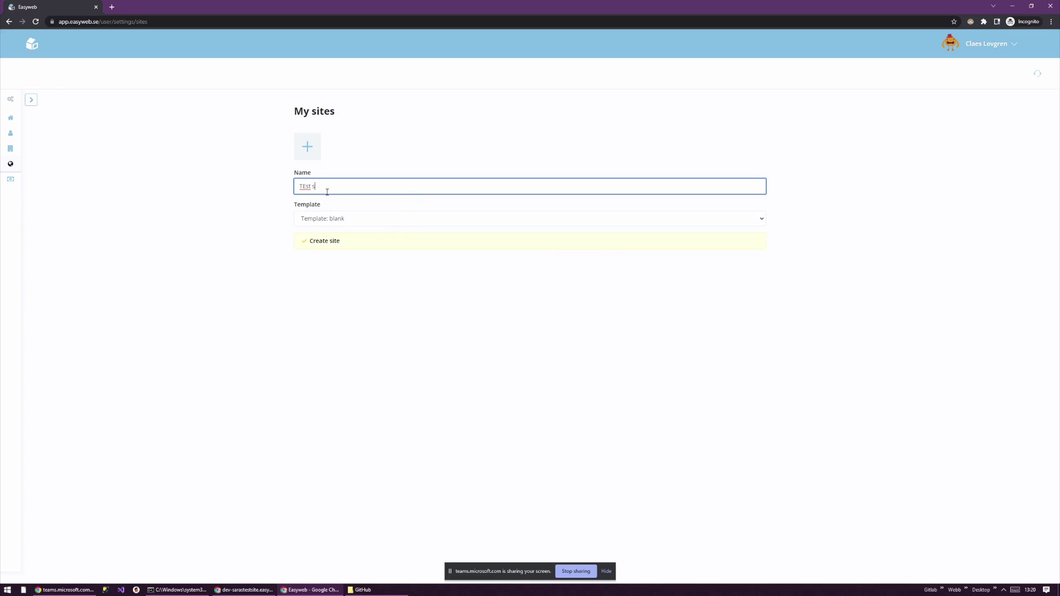
{"action": "key", "text": "ctrl+a"}
{"action": "key", "text": "BackSpace"}
{"action": "type", "text": "Team"}
{"action": "left_click", "coordinate": [339, 243]}
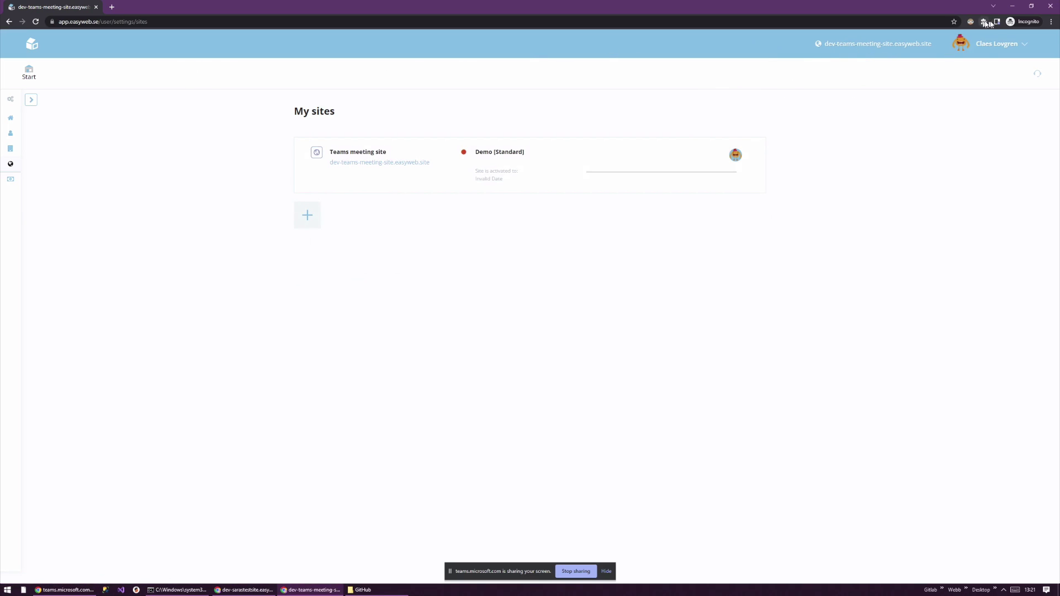
{"action": "left_click", "coordinate": [995, 44]}
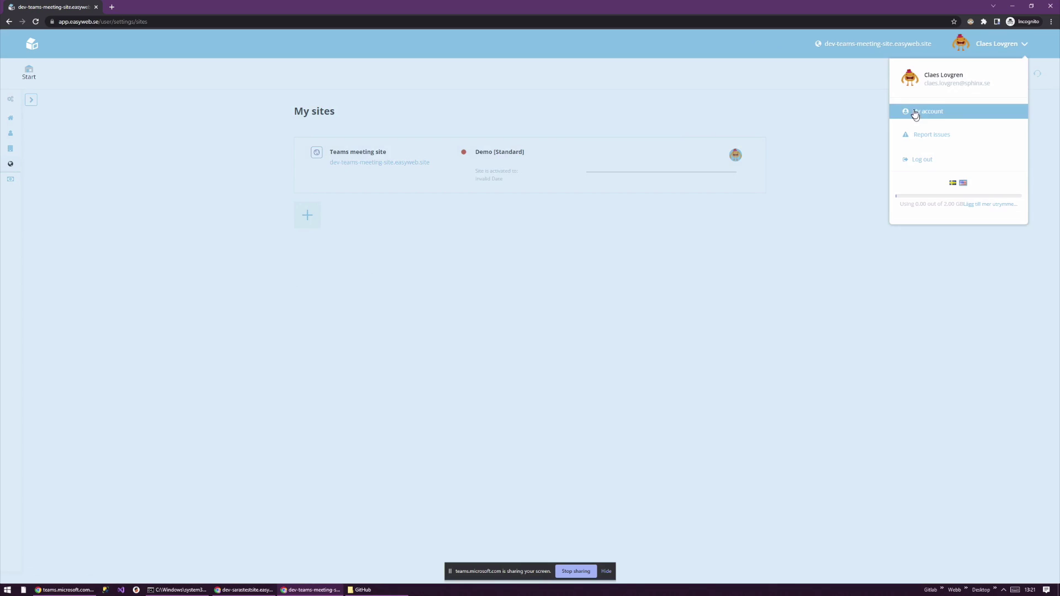
{"action": "left_click", "coordinate": [556, 117]}
{"action": "left_click", "coordinate": [23, 86]}
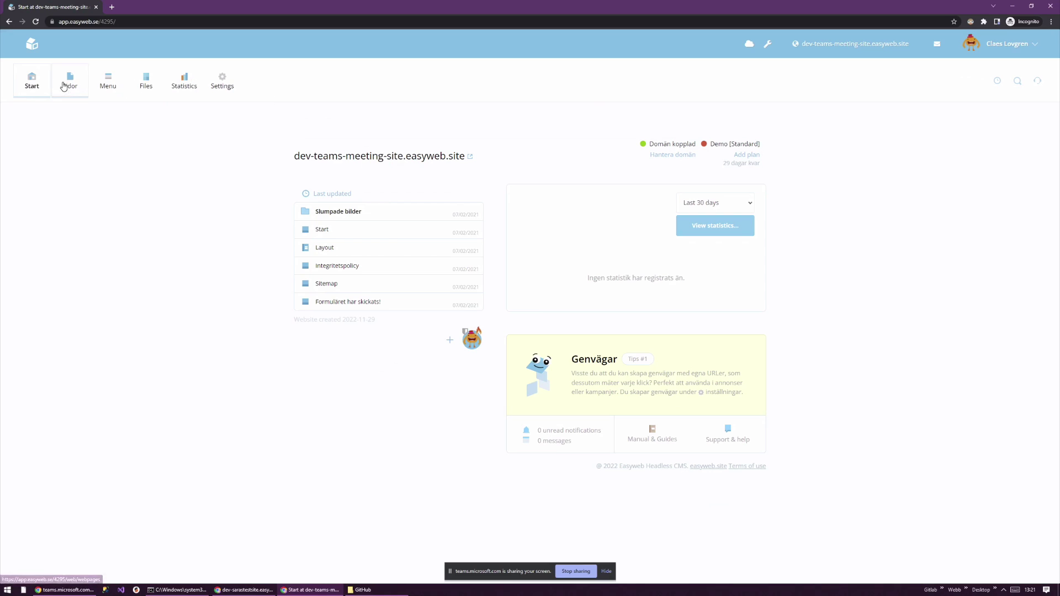
{"action": "left_click", "coordinate": [975, 46]}
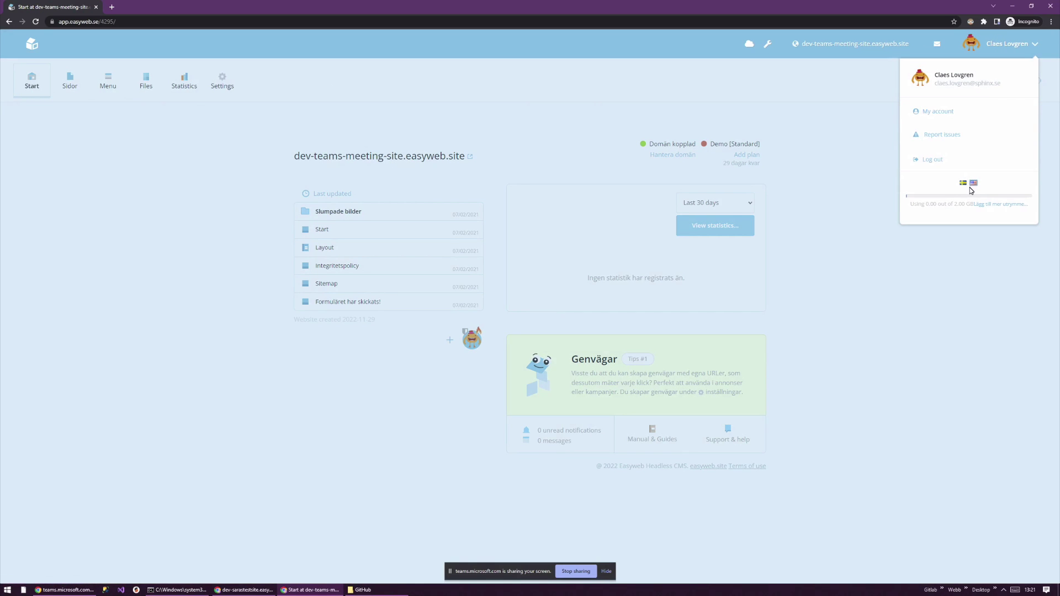
{"action": "left_click", "coordinate": [973, 185]}
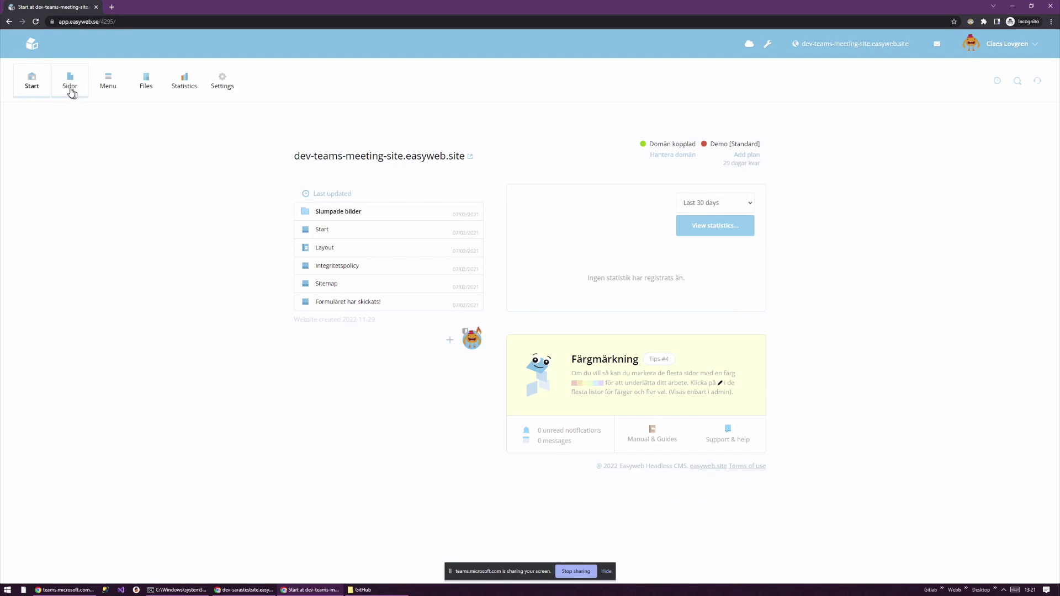
{"action": "left_click", "coordinate": [70, 79]}
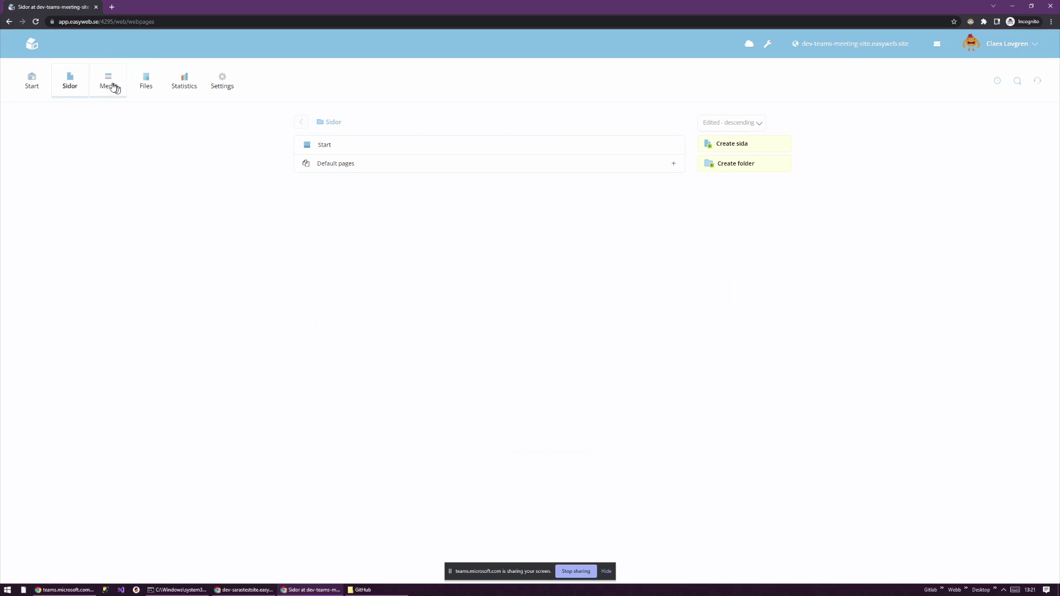
{"action": "left_click", "coordinate": [113, 84]}
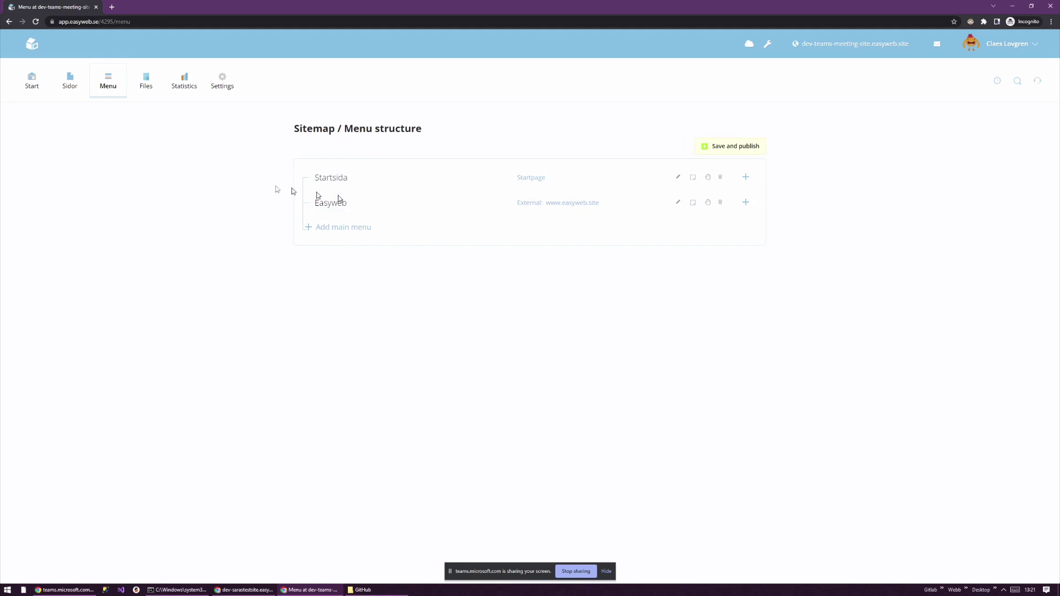
{"action": "left_click", "coordinate": [156, 87]}
{"action": "left_click", "coordinate": [331, 184]}
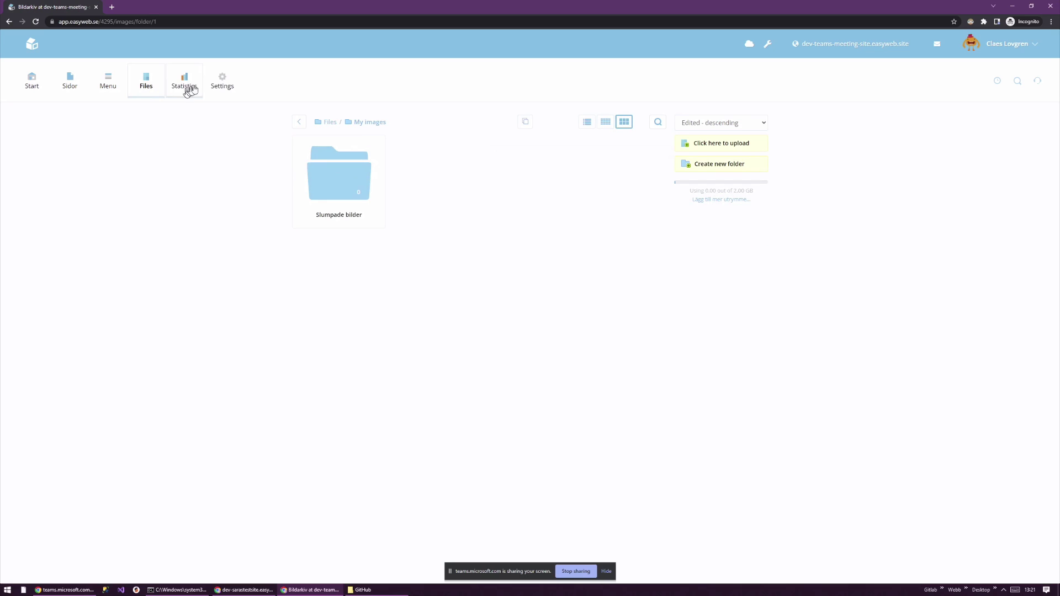
{"action": "left_click", "coordinate": [218, 85]}
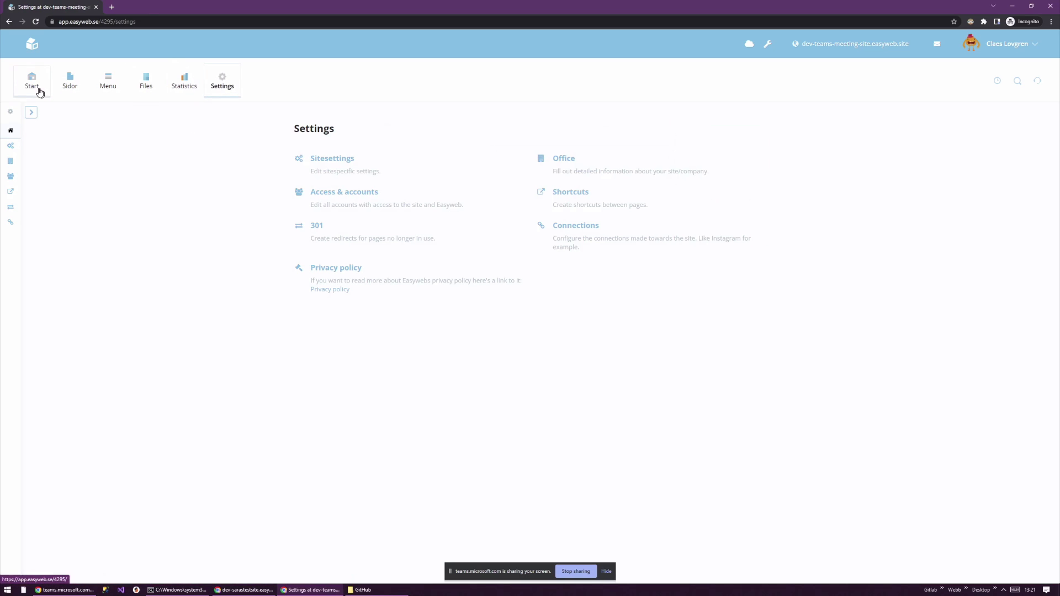
{"action": "left_click", "coordinate": [34, 87]}
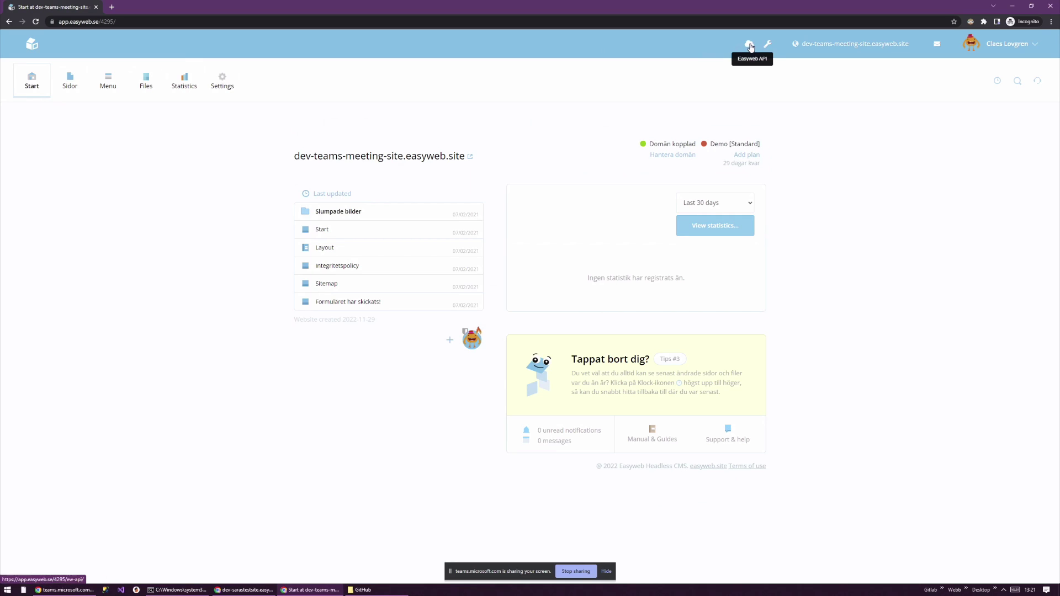
- Create an API key on the site's API connections page and inspect its address, client ID and auth values
{"action": "left_click", "coordinate": [749, 45]}
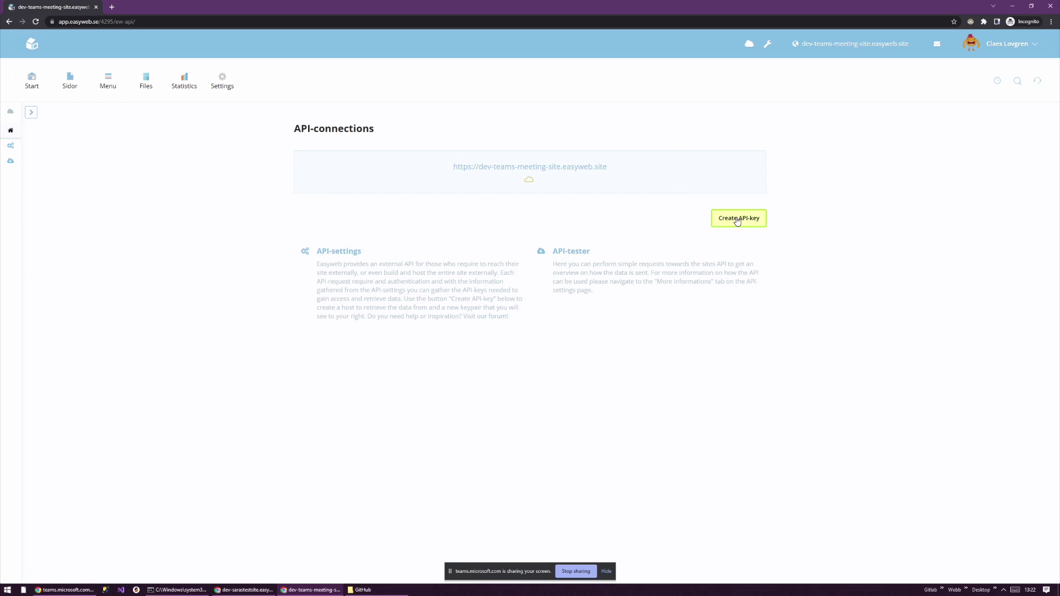
{"action": "left_click", "coordinate": [737, 220]}
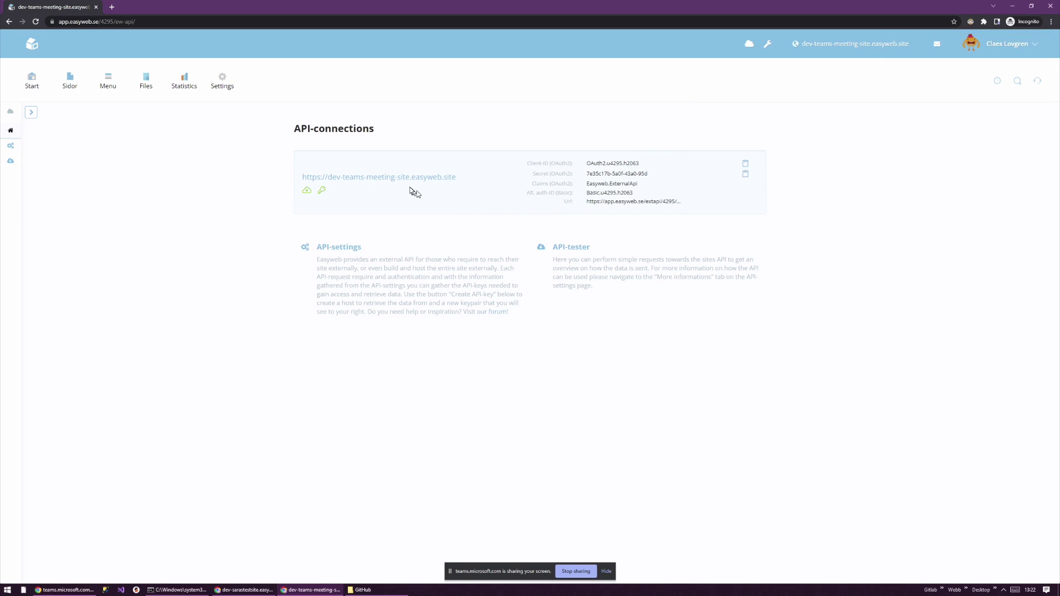
{"action": "left_click_drag", "start_coordinate": [471, 180], "coordinate": [458, 183]}
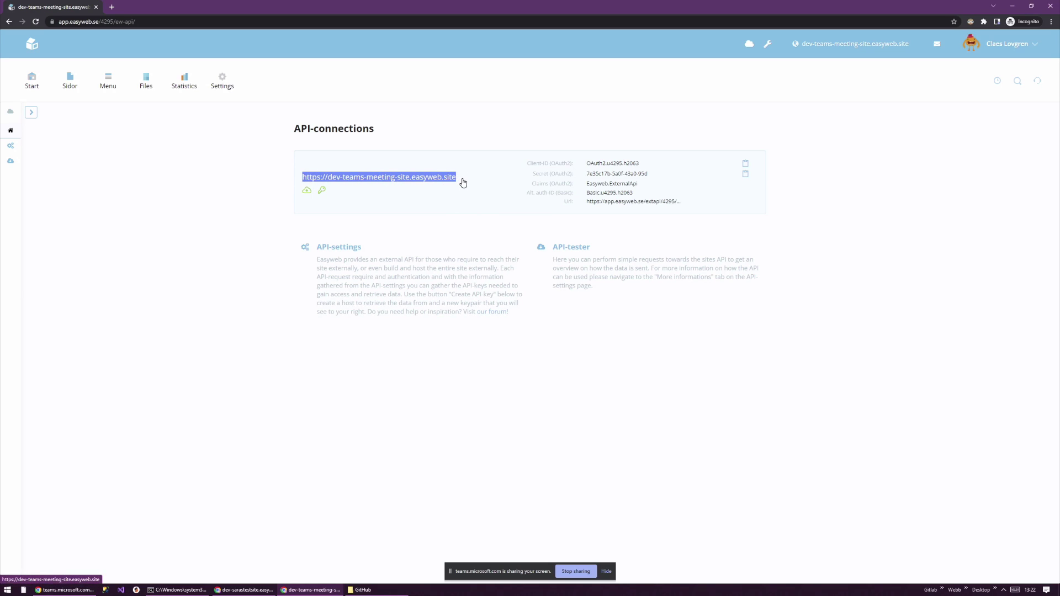
{"action": "left_click_drag", "start_coordinate": [586, 163], "coordinate": [637, 162]}
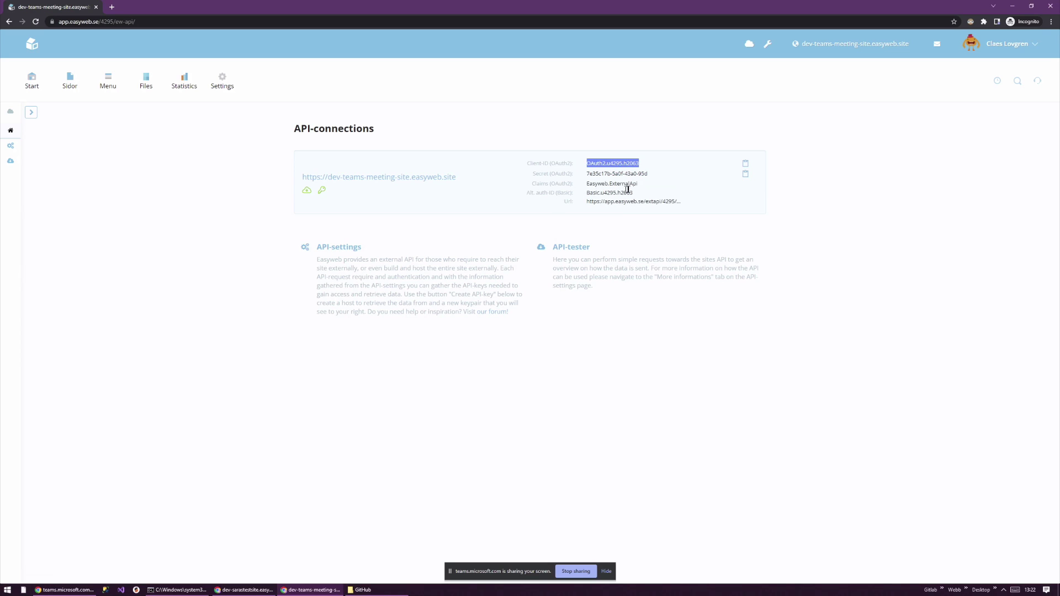
{"action": "left_click_drag", "start_coordinate": [634, 193], "coordinate": [594, 195]}
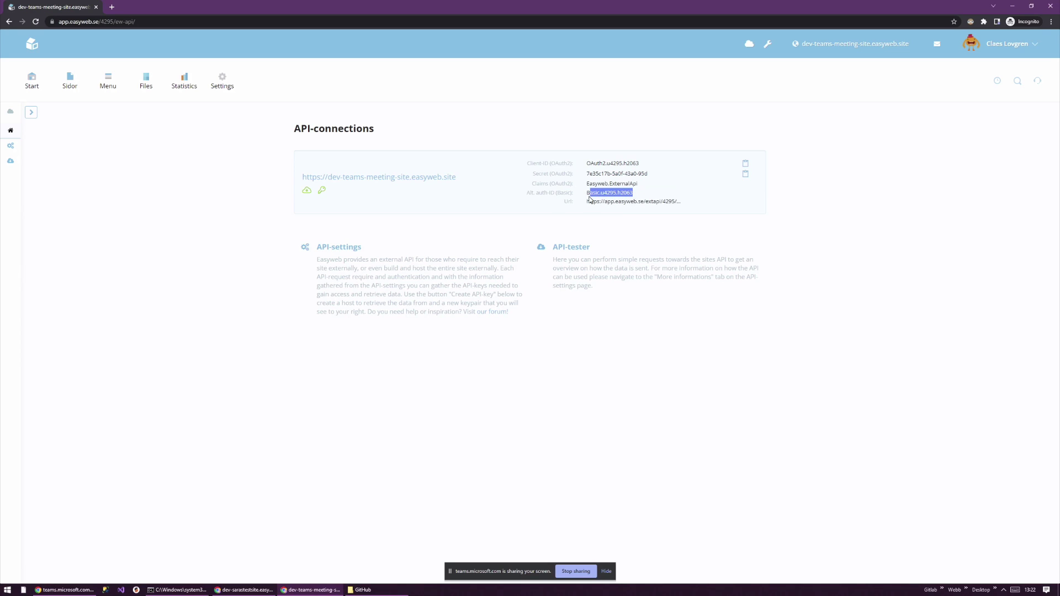
{"action": "left_click", "coordinate": [596, 200]}
{"action": "left_click", "coordinate": [571, 248]}
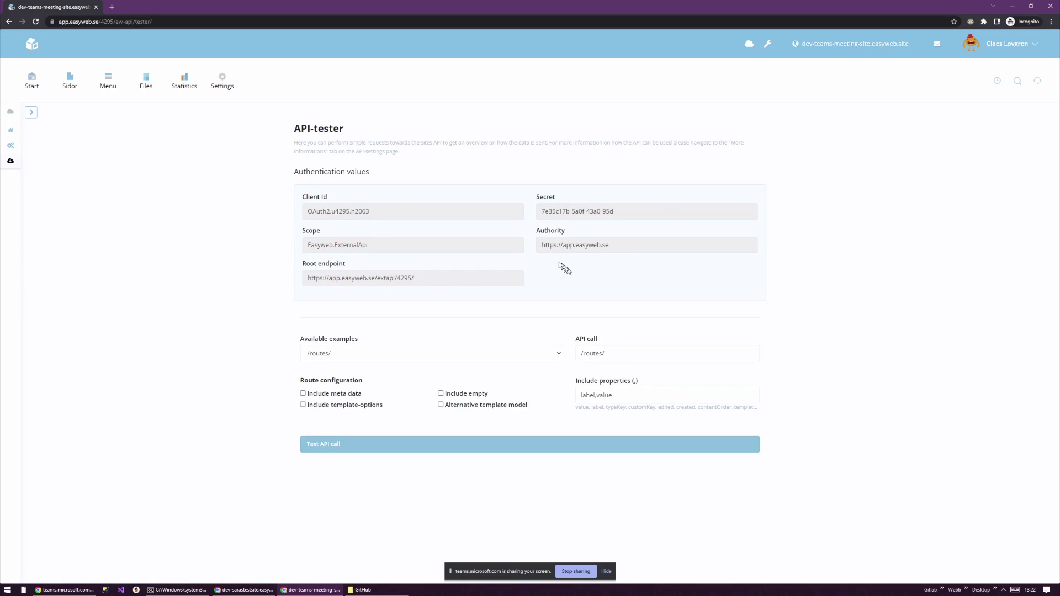
{"action": "left_click", "coordinate": [543, 247]}
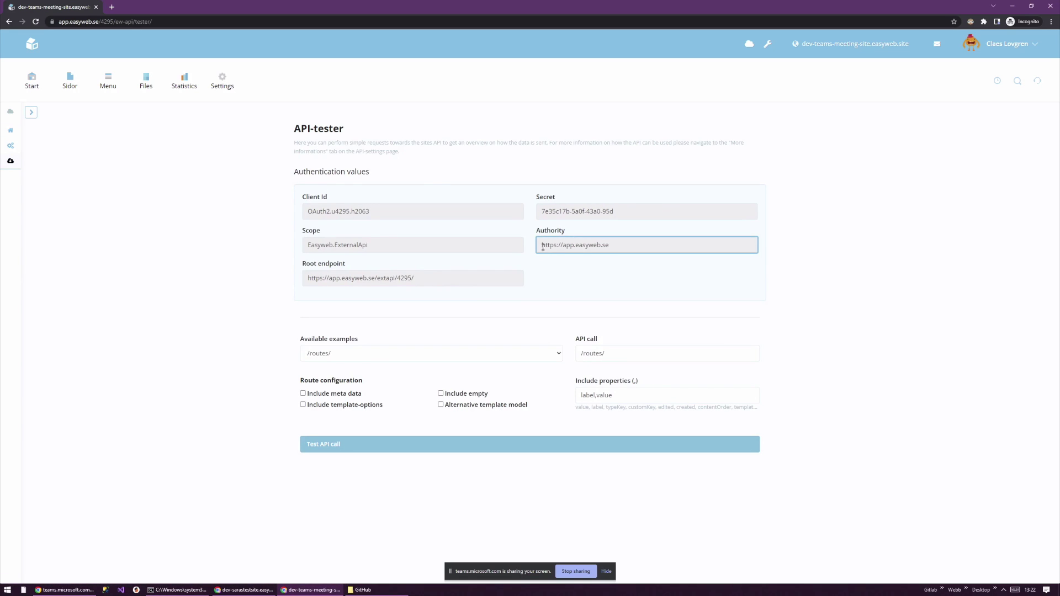
{"action": "left_click", "coordinate": [62, 82]}
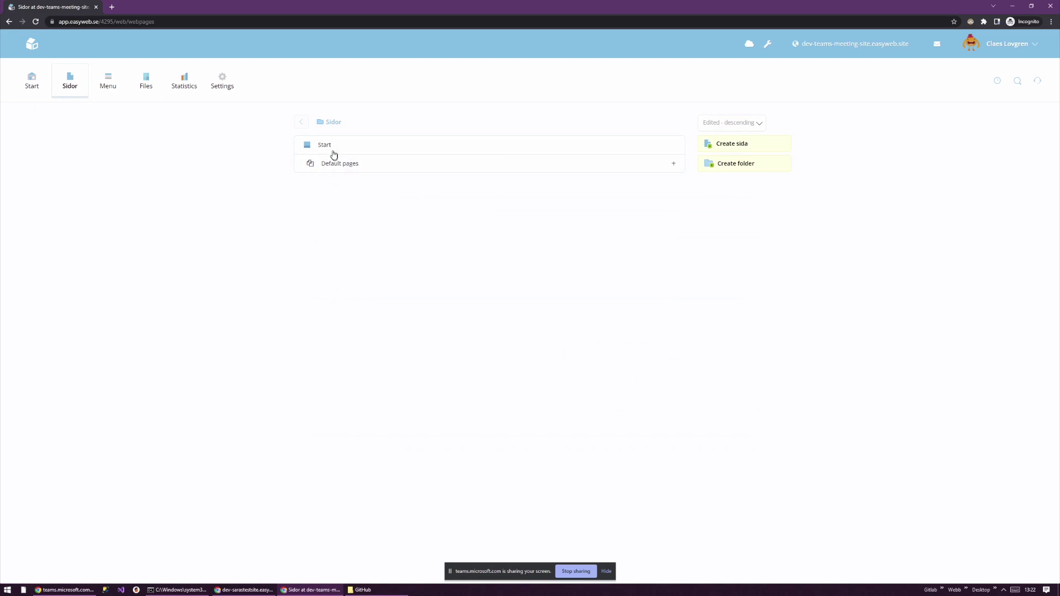
{"action": "left_click", "coordinate": [330, 152]}
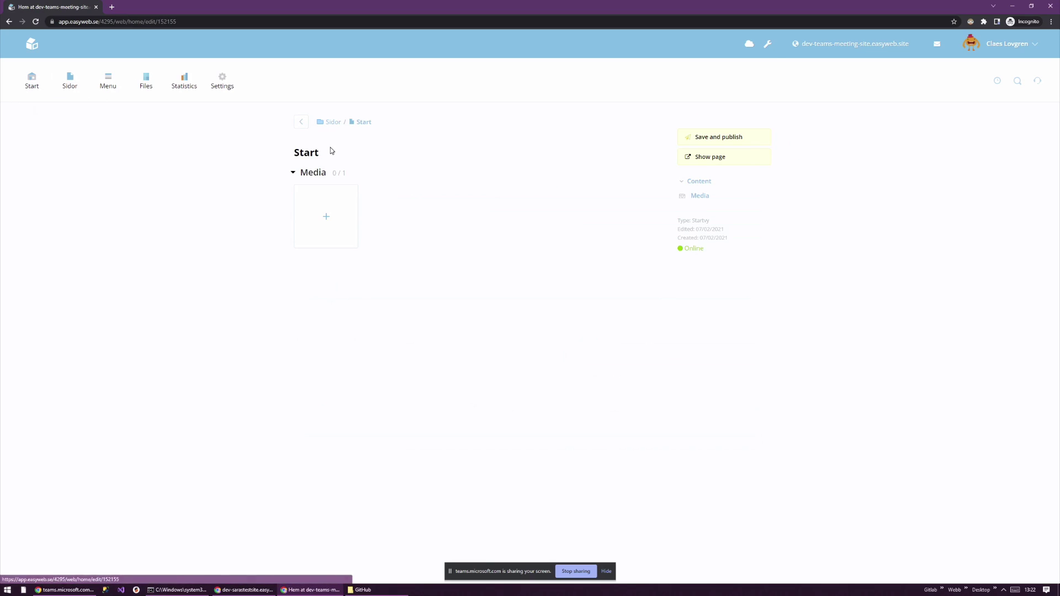
{"action": "left_click", "coordinate": [750, 45]}
{"action": "left_click", "coordinate": [557, 248]}
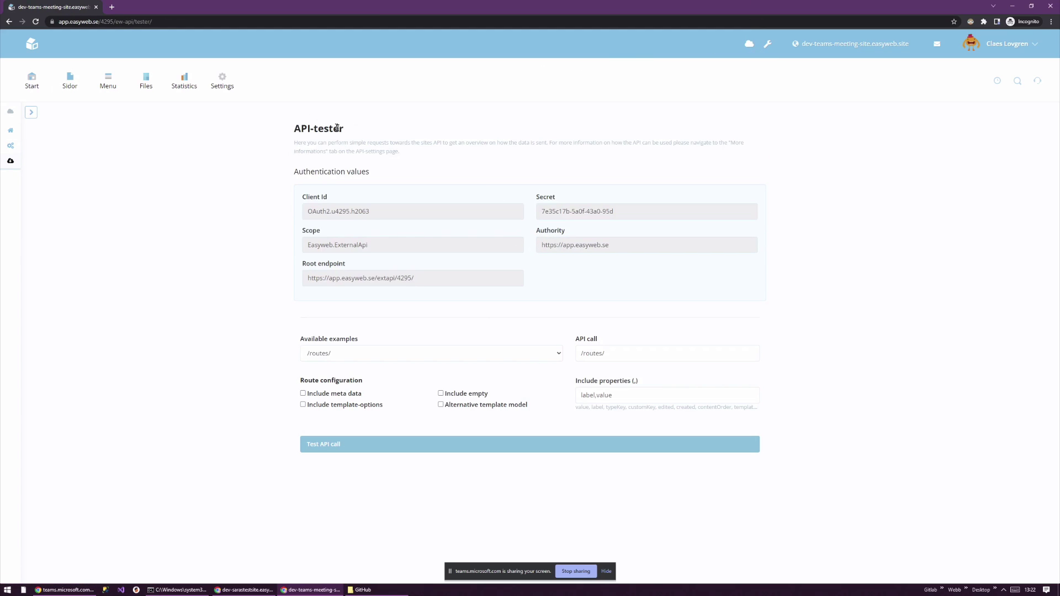
{"action": "left_click", "coordinate": [340, 208]}
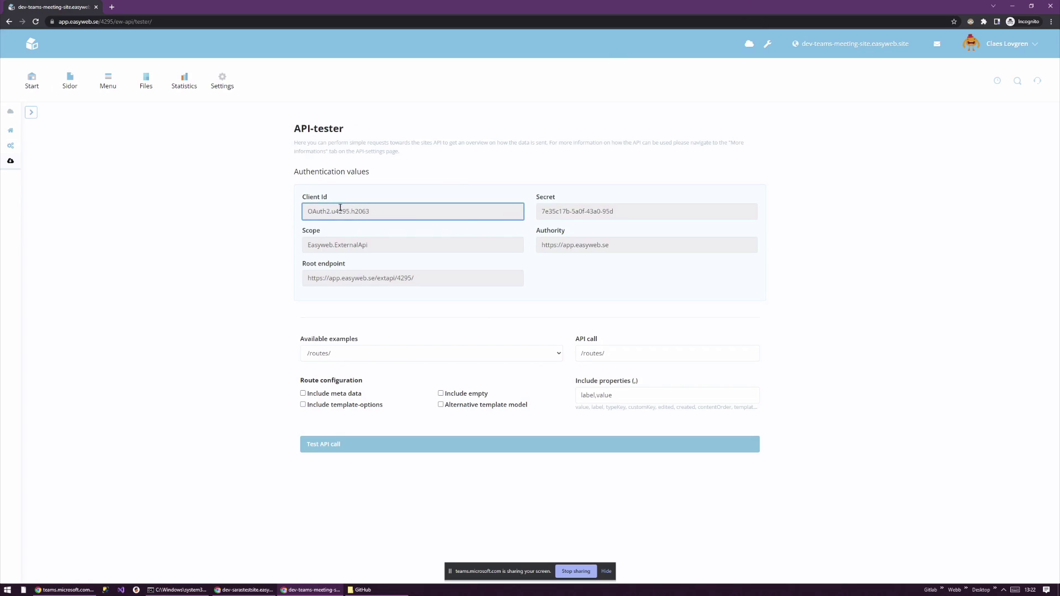
{"action": "left_click", "coordinate": [558, 209]}
{"action": "left_click", "coordinate": [561, 243]}
{"action": "left_click", "coordinate": [456, 244]}
{"action": "left_click", "coordinate": [444, 277]}
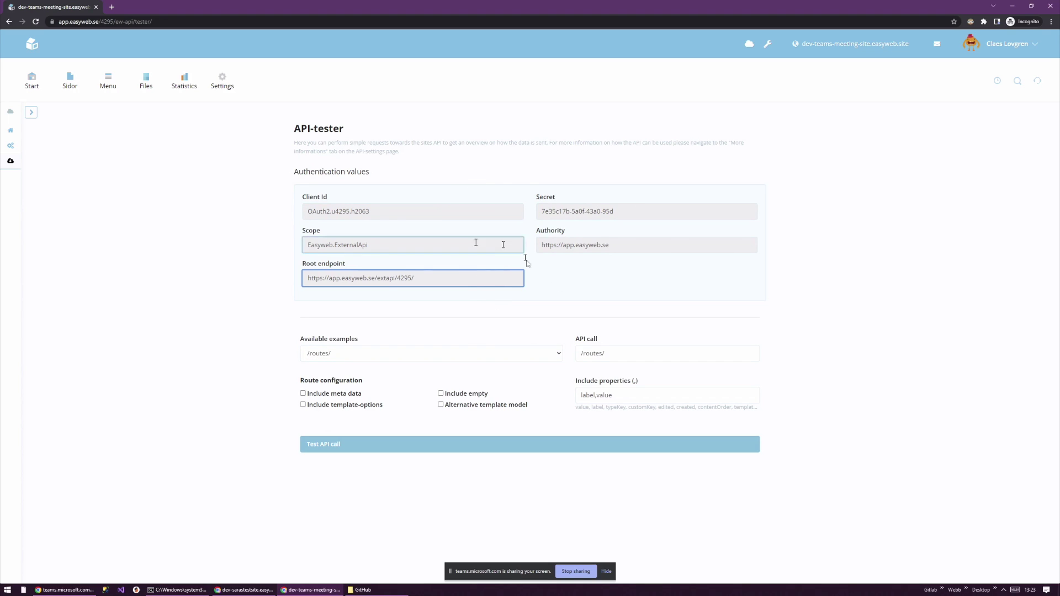
{"action": "left_click", "coordinate": [618, 353]}
{"action": "left_click", "coordinate": [350, 358]}
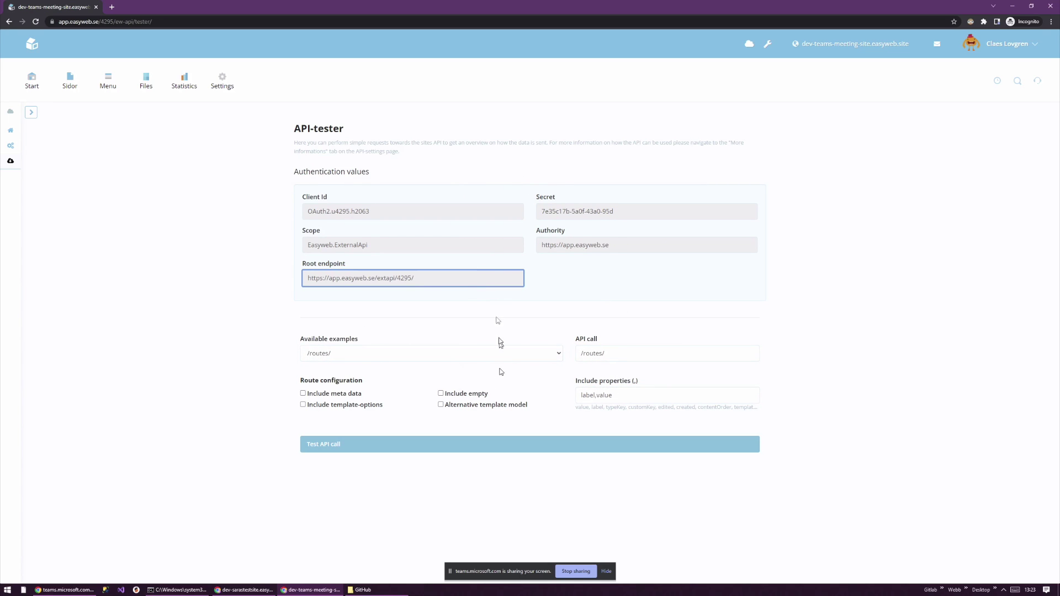
{"action": "left_click", "coordinate": [361, 359]}
{"action": "left_click", "coordinate": [362, 359]}
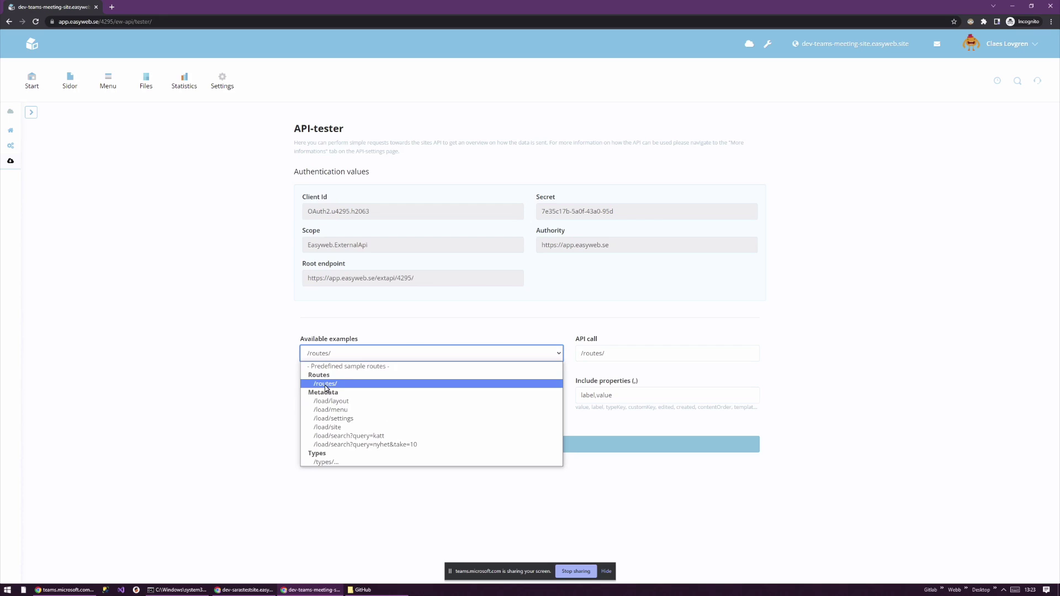
{"action": "left_click", "coordinate": [326, 385]}
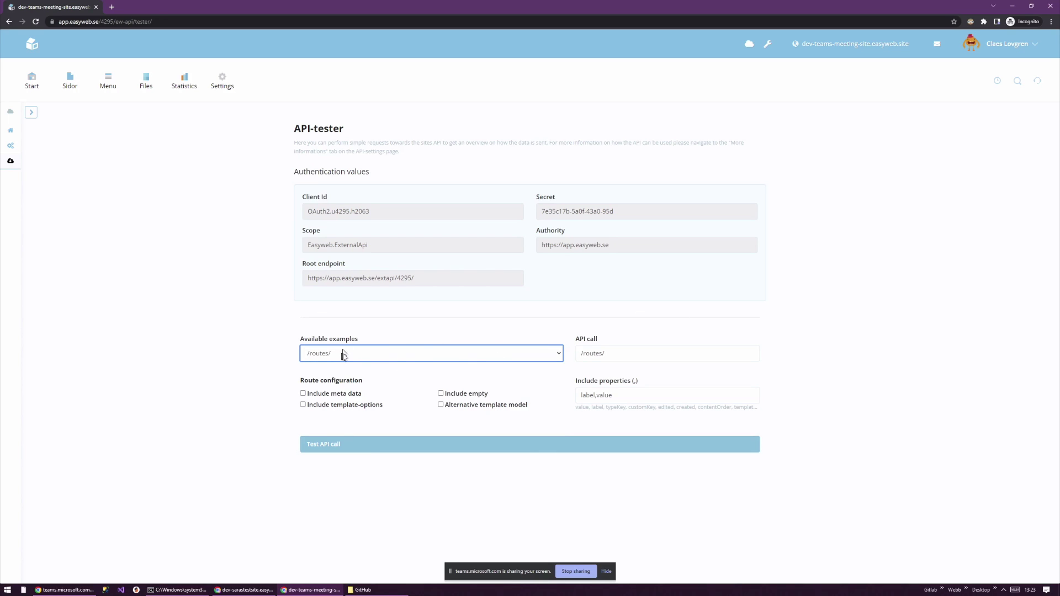
- Run the /routes/ test call, inspect the returned Start page JSON (id 152159), and return to Start
{"action": "left_click", "coordinate": [367, 445]}
{"action": "scroll", "coordinate": [239, 298], "scroll_direction": "down", "scroll_amount": 1}
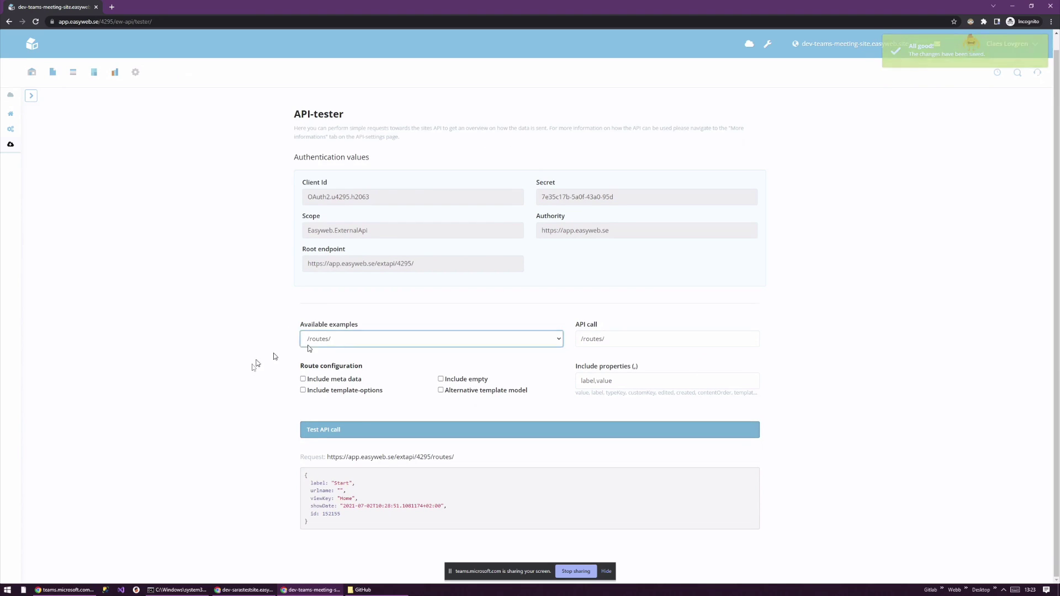
{"action": "left_click_drag", "start_coordinate": [318, 483], "coordinate": [361, 505]}
{"action": "left_click", "coordinate": [348, 483]}
{"action": "left_click", "coordinate": [342, 498]}
{"action": "left_click", "coordinate": [347, 506]}
{"action": "left_click", "coordinate": [354, 506]}
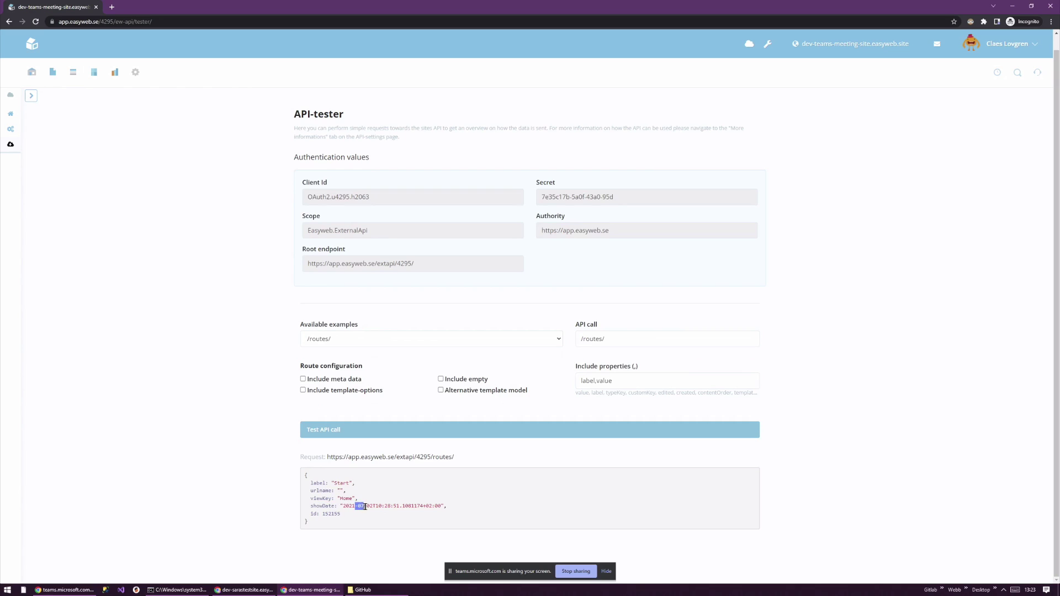
{"action": "left_click", "coordinate": [362, 506]}
{"action": "left_click", "coordinate": [31, 73]}
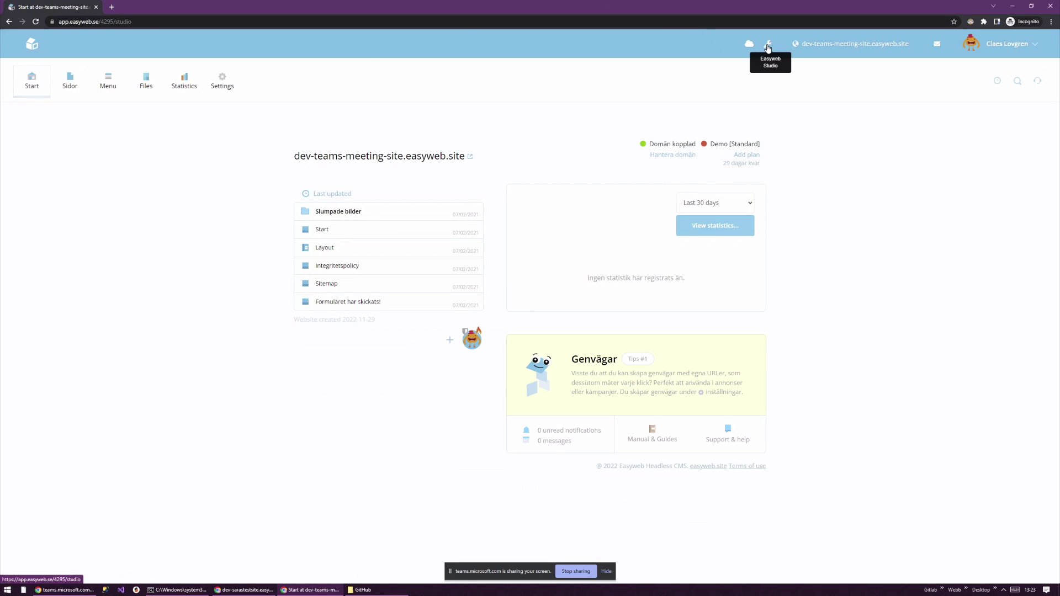
- Open Easyweb Studio from the wrench icon, showing the Global (4) and Sidor (0) view groups
{"action": "left_click", "coordinate": [767, 47]}
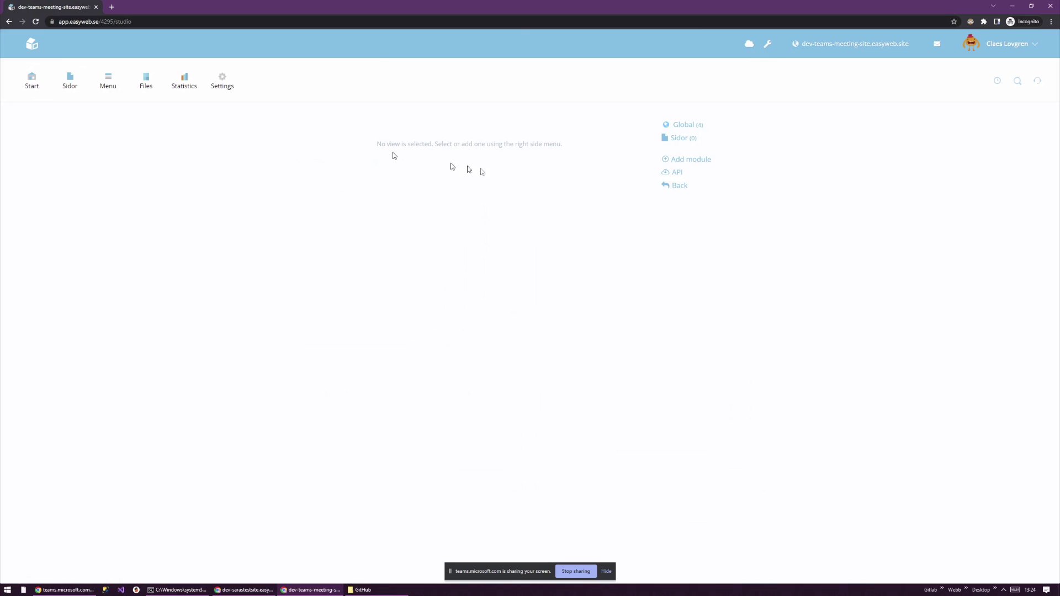
{"action": "left_click", "coordinate": [35, 47]}
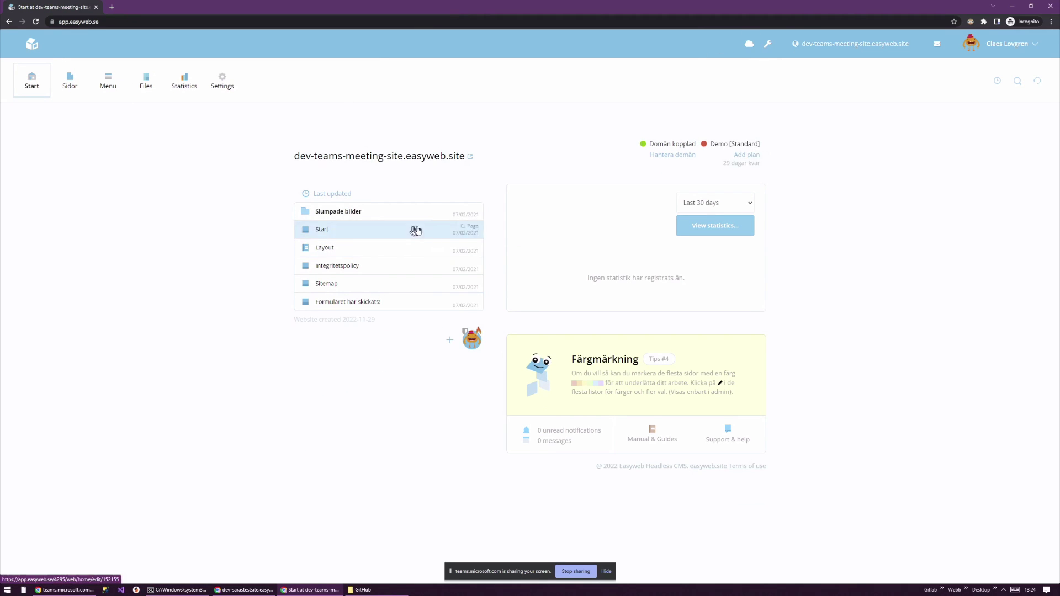
{"action": "left_click", "coordinate": [768, 45]}
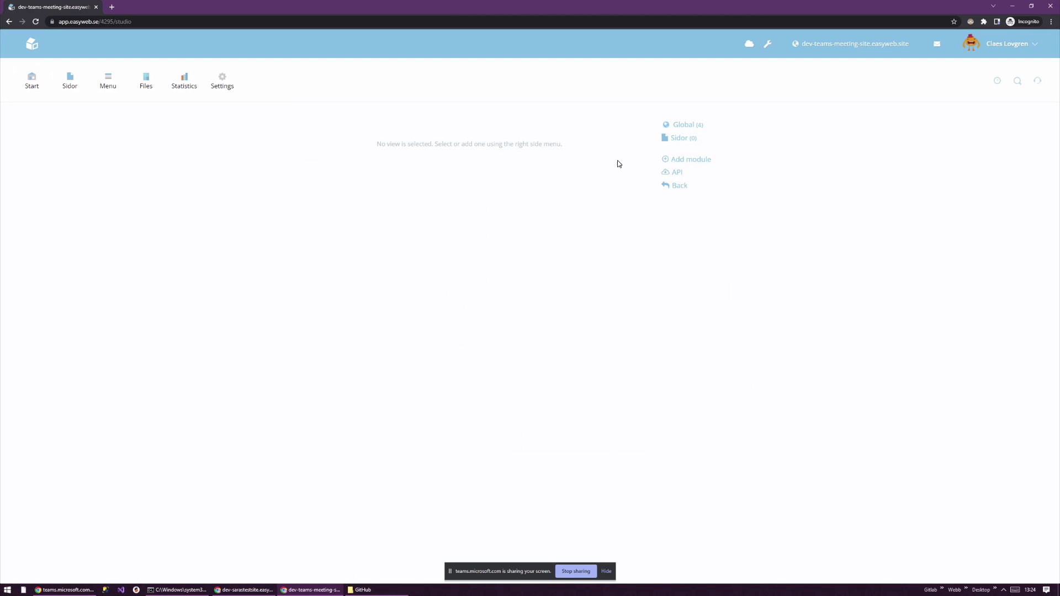
- Start a new module named News and give it a grid icon
{"action": "left_click", "coordinate": [689, 161]}
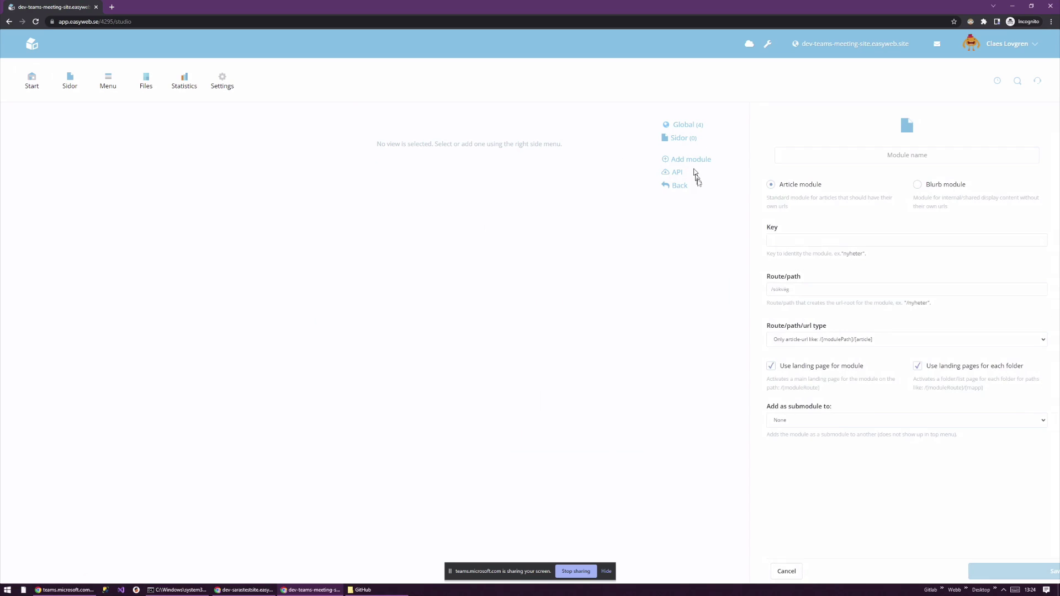
{"action": "left_click", "coordinate": [877, 157]}
{"action": "type", "text": "News"}
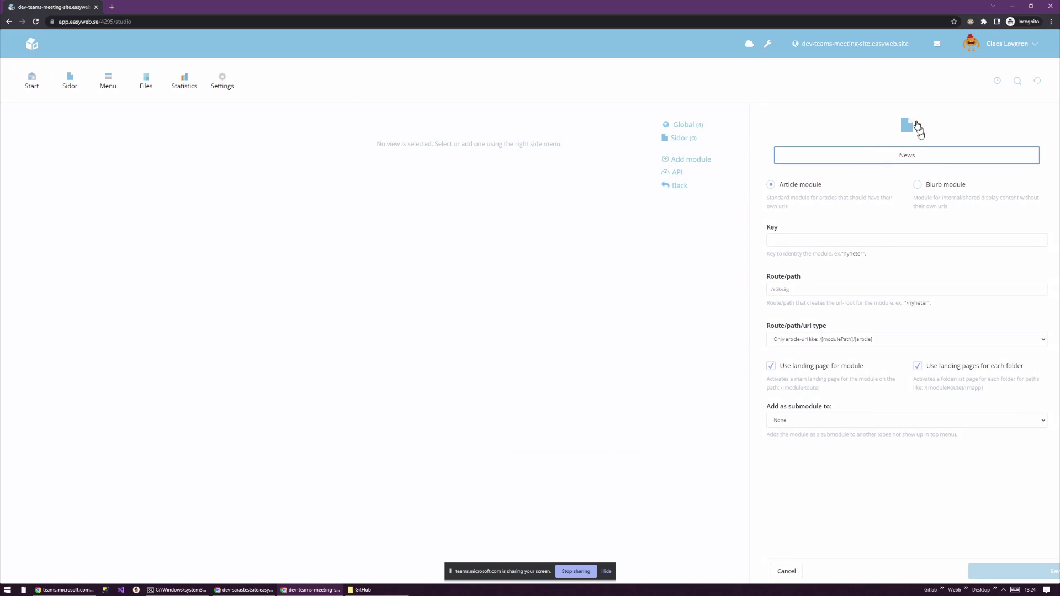
{"action": "left_click", "coordinate": [912, 128]}
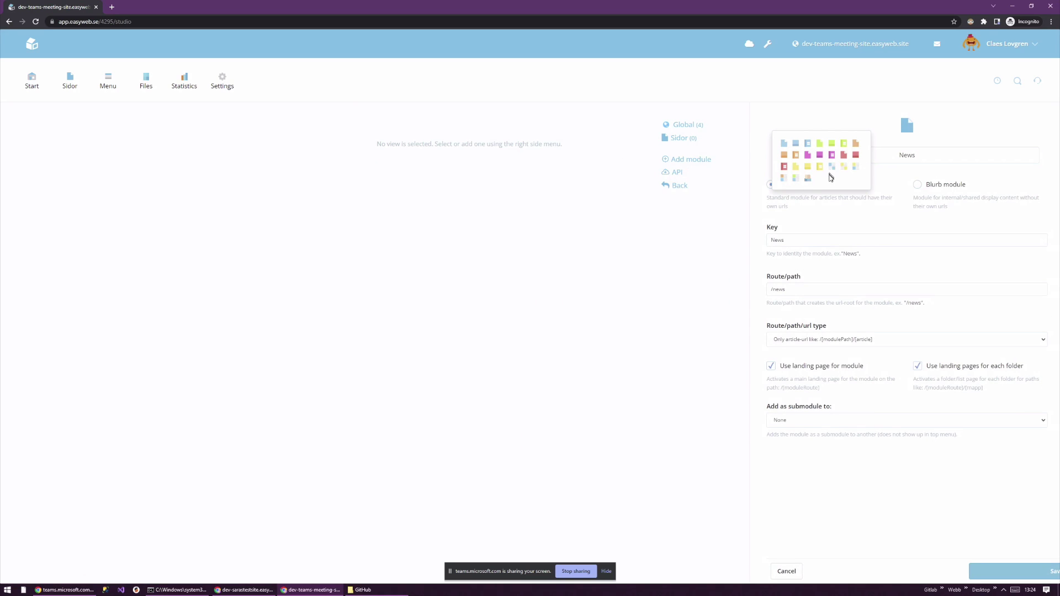
{"action": "left_click", "coordinate": [832, 167]}
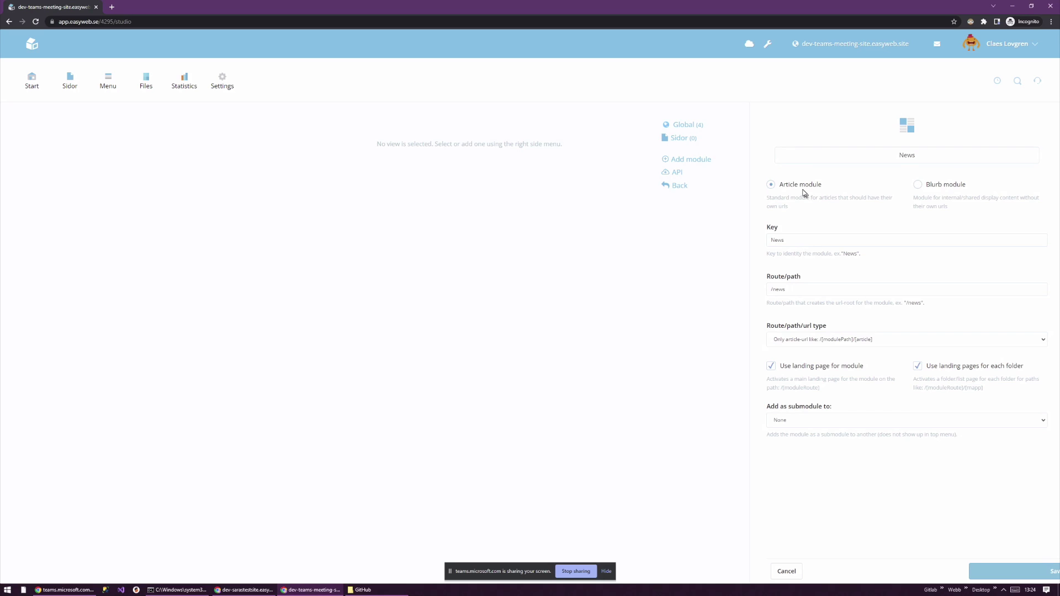
- Confirm key News and route /news, keep Only article-url, and save the Article module
{"action": "left_click", "coordinate": [770, 238]}
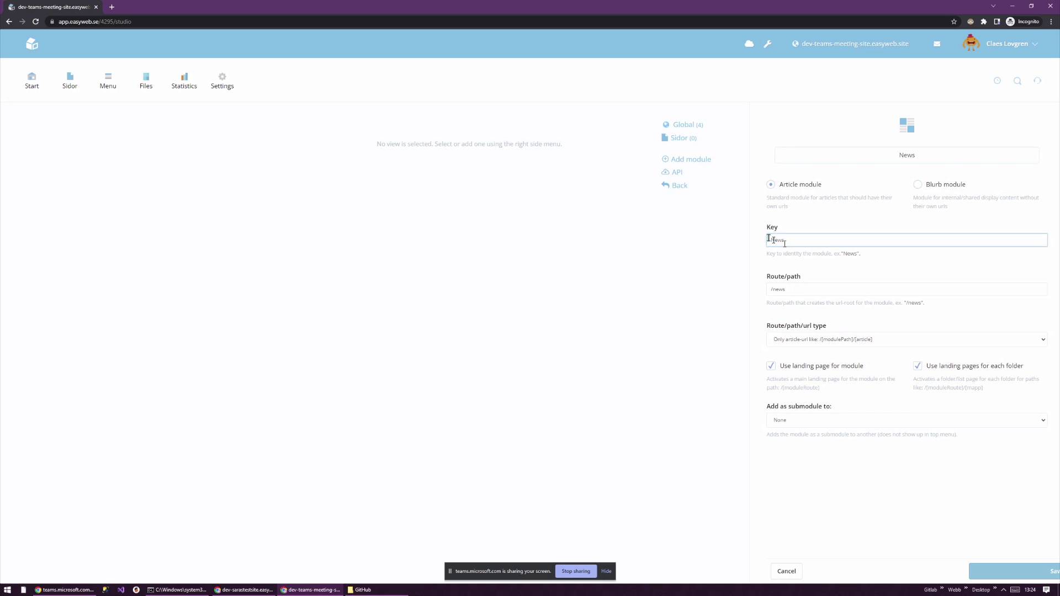
{"action": "left_click", "coordinate": [793, 292]}
{"action": "left_click", "coordinate": [791, 307]}
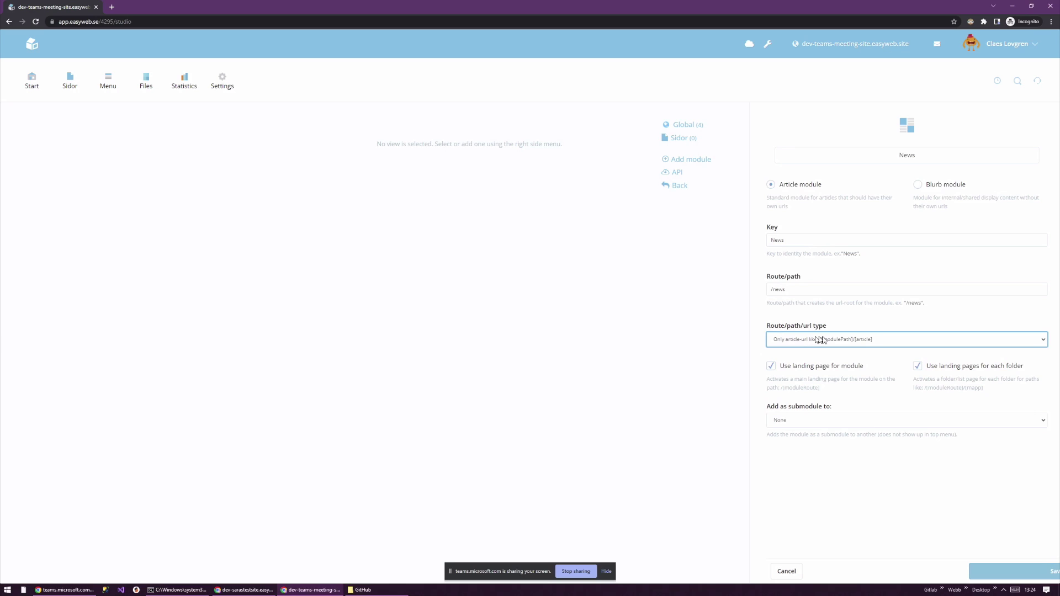
{"action": "left_click", "coordinate": [806, 339]}
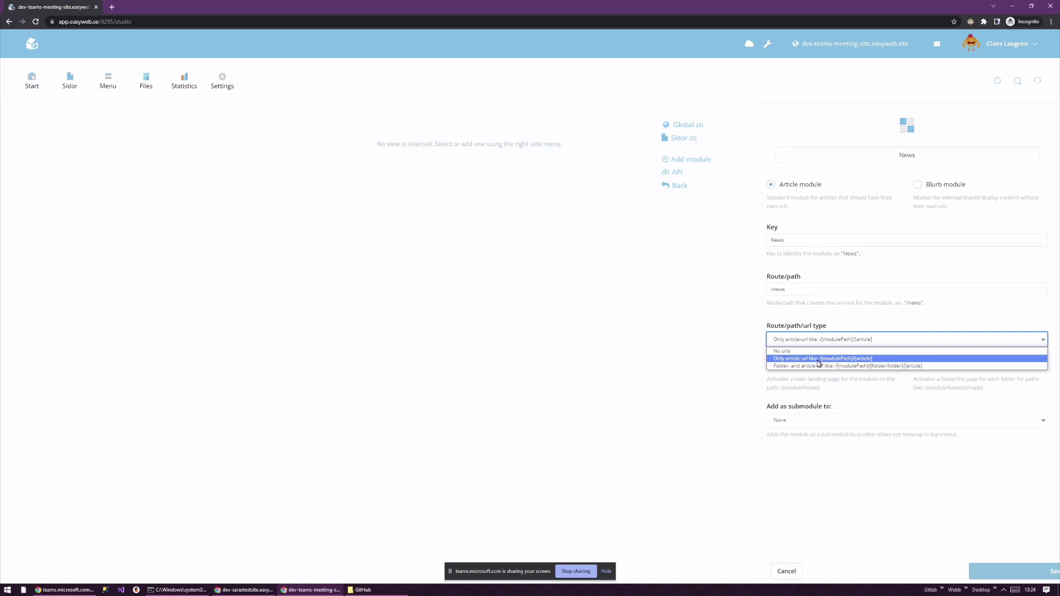
{"action": "left_click", "coordinate": [814, 359]}
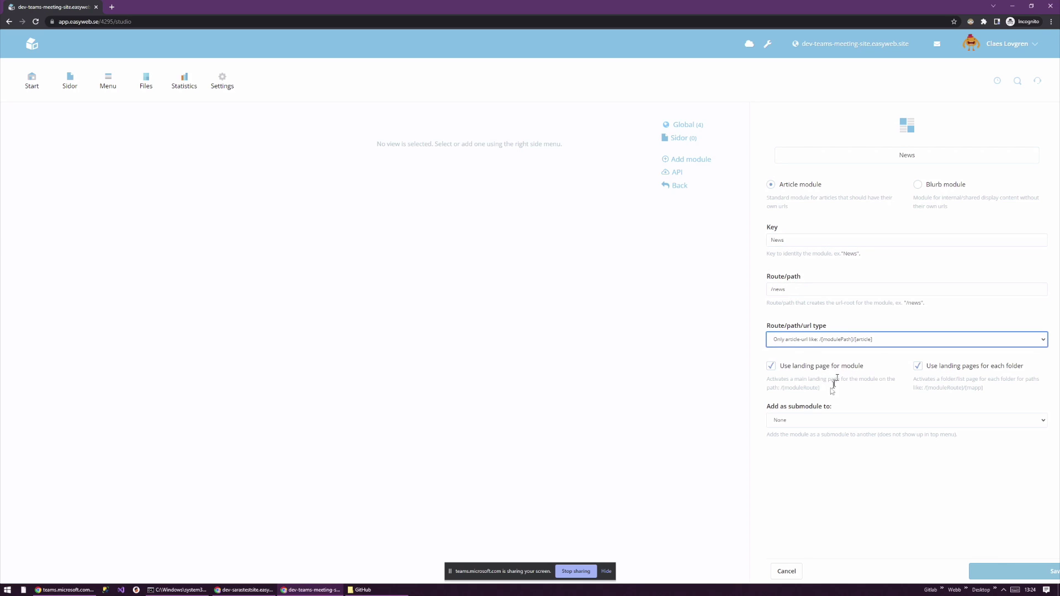
{"action": "left_click", "coordinate": [989, 571]}
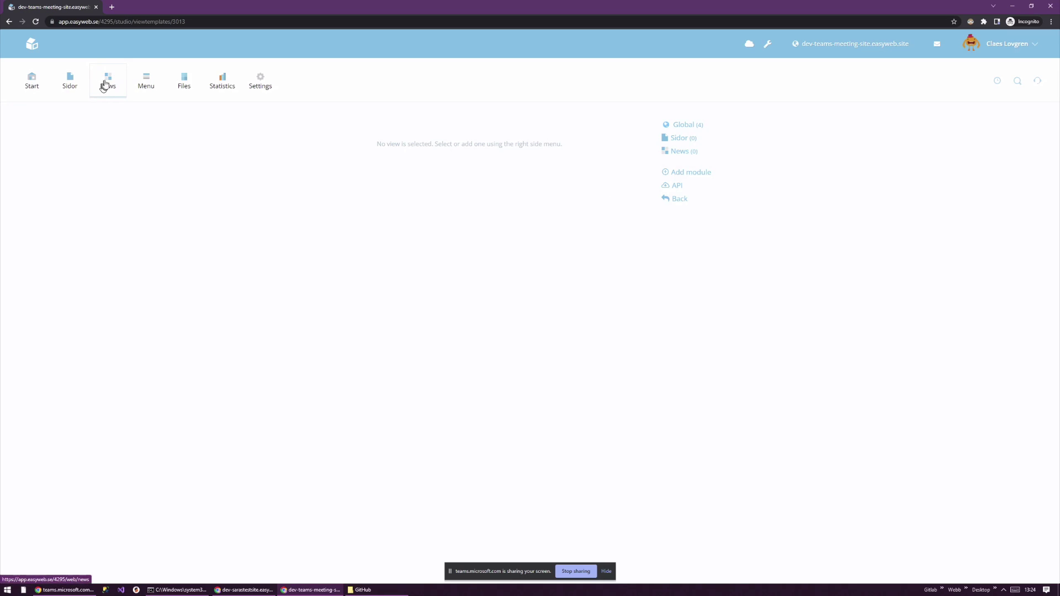
- Add a standard view to the News module and open it for editing
{"action": "left_click", "coordinate": [688, 153]}
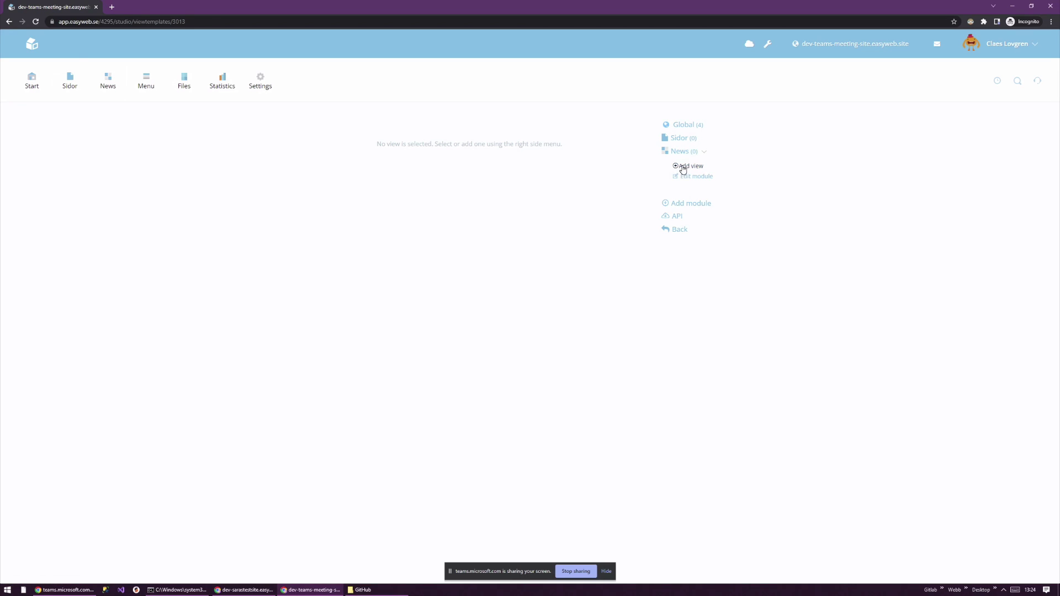
{"action": "left_click", "coordinate": [684, 165]}
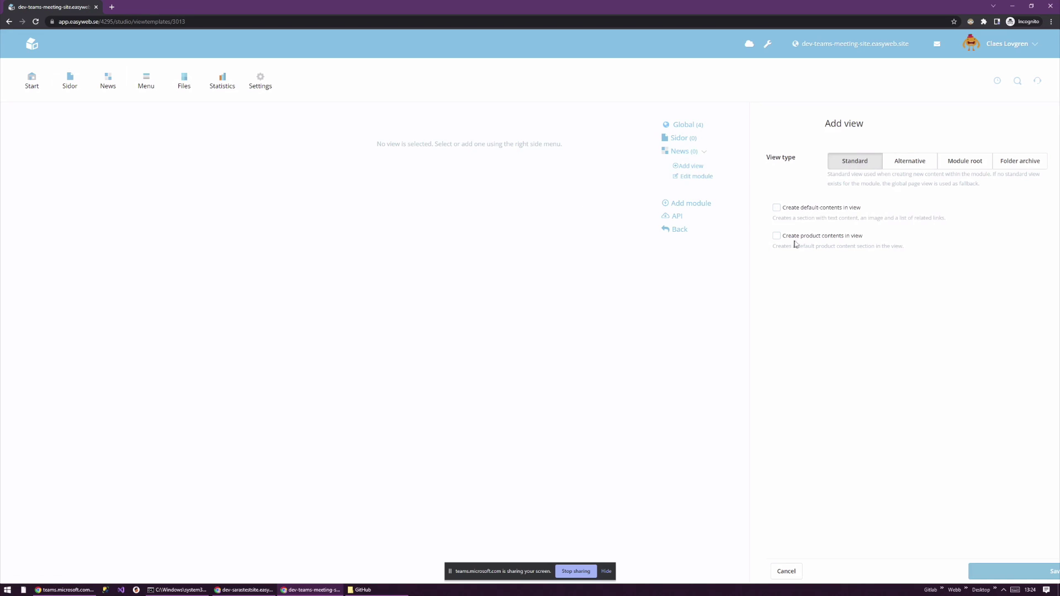
{"action": "left_click", "coordinate": [982, 571]}
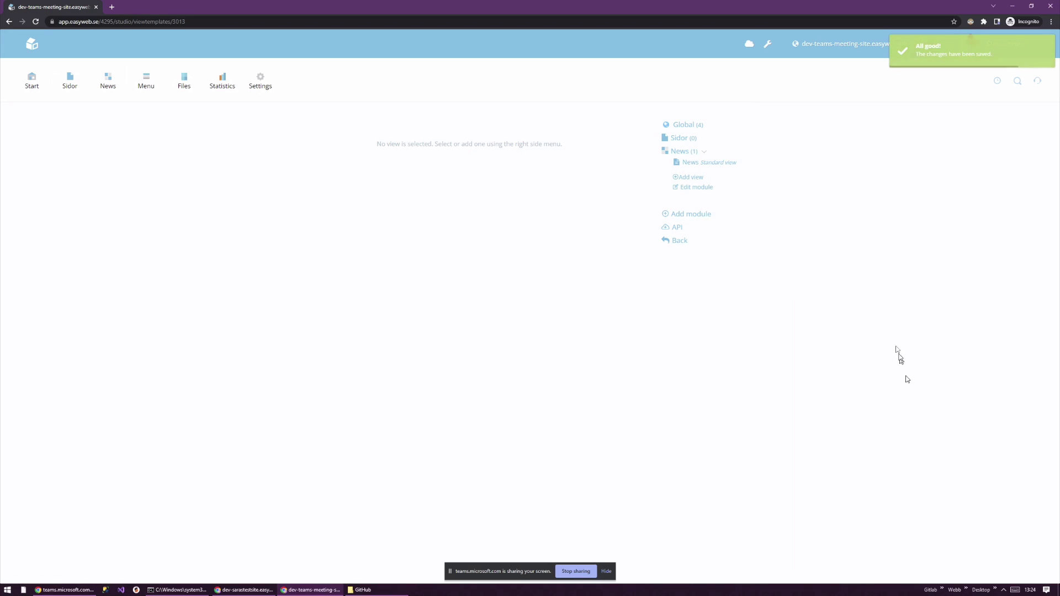
{"action": "left_click", "coordinate": [718, 163]}
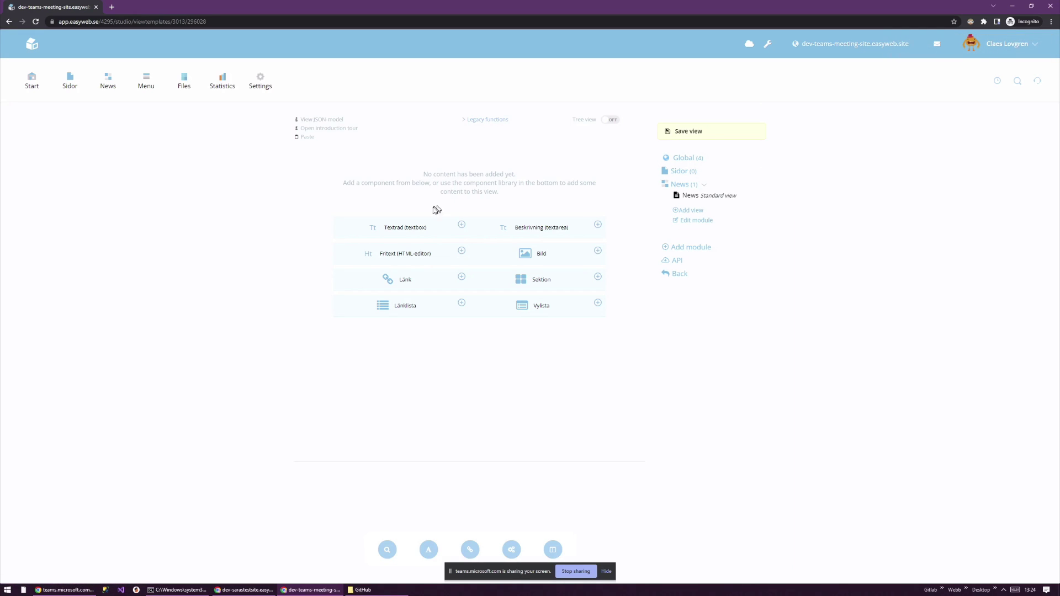
- Add two single-line textbox components and start renaming the first to 'Our first textbox'
{"action": "left_click", "coordinate": [460, 226]}
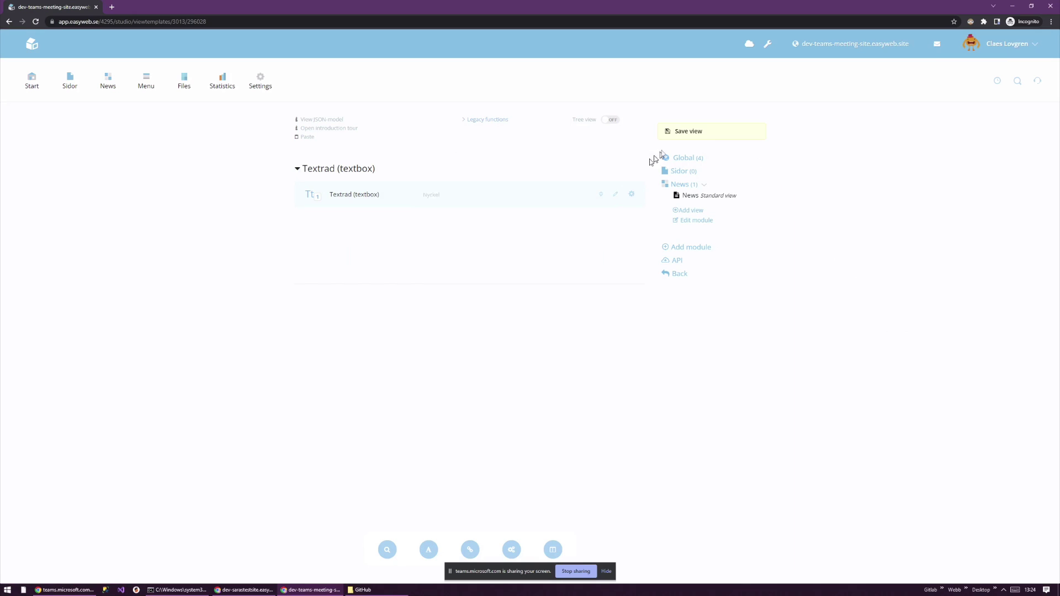
{"action": "left_click", "coordinate": [423, 549]}
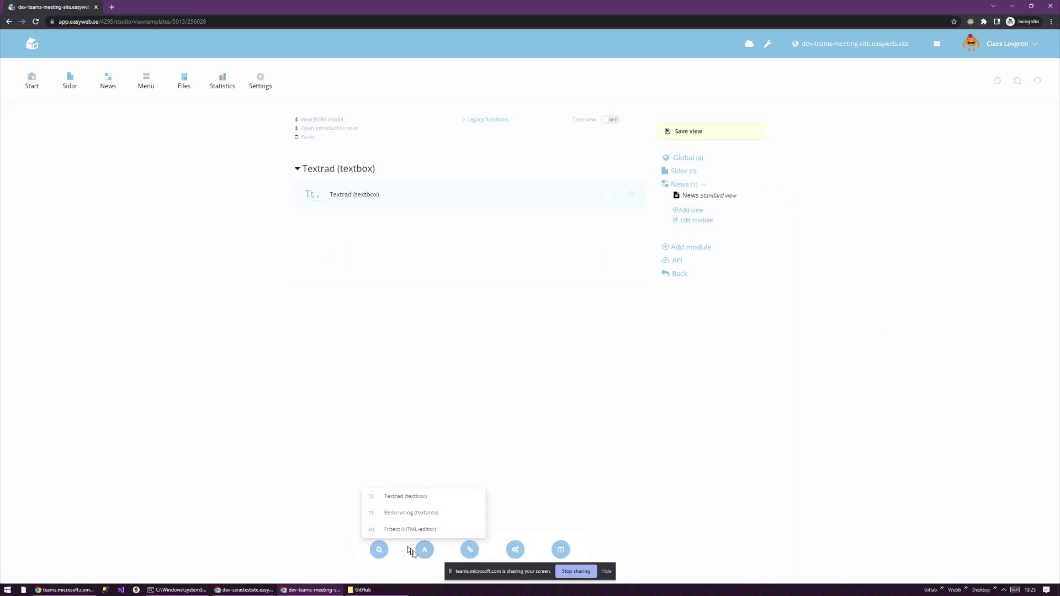
{"action": "left_click", "coordinate": [414, 497]}
{"action": "left_click", "coordinate": [386, 194]}
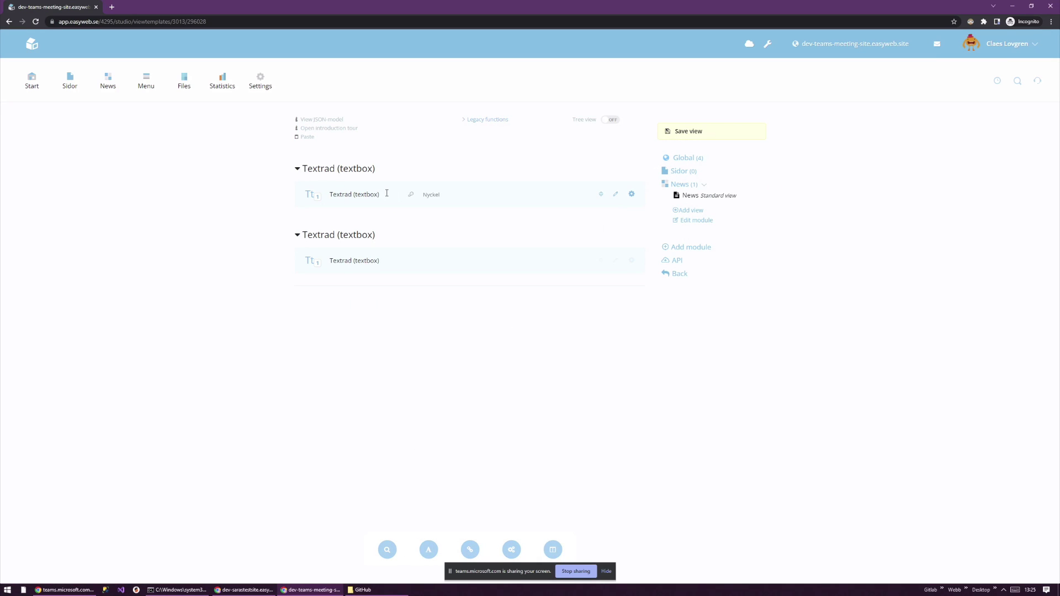
{"action": "key", "text": "ctrl+a"}
{"action": "type", "text": "O"}
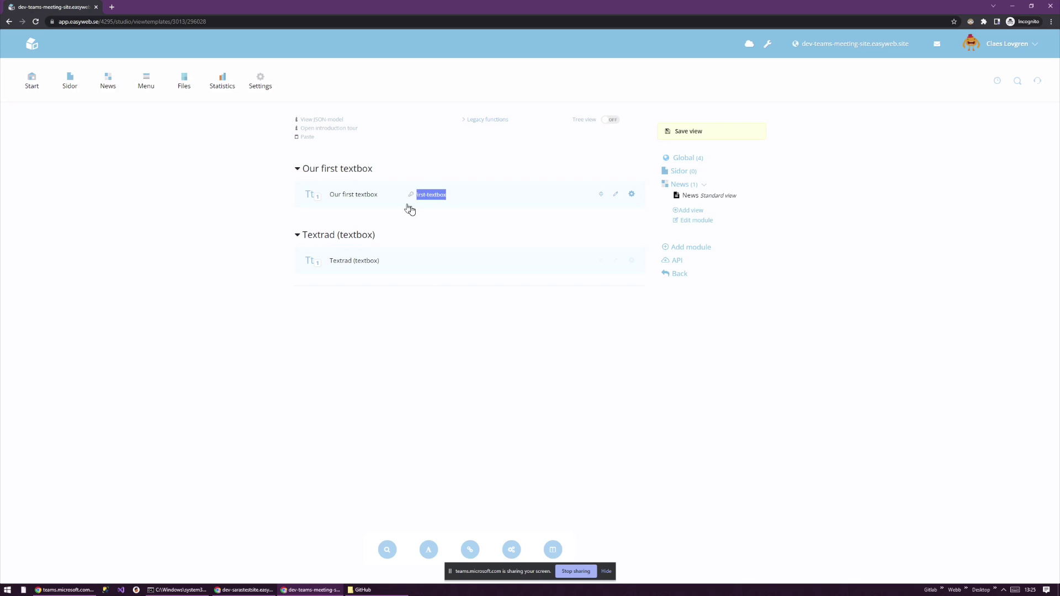
- Switch to tree view and rename the second textbox to 'Our second textboxlist'
{"action": "left_click", "coordinate": [612, 121]}
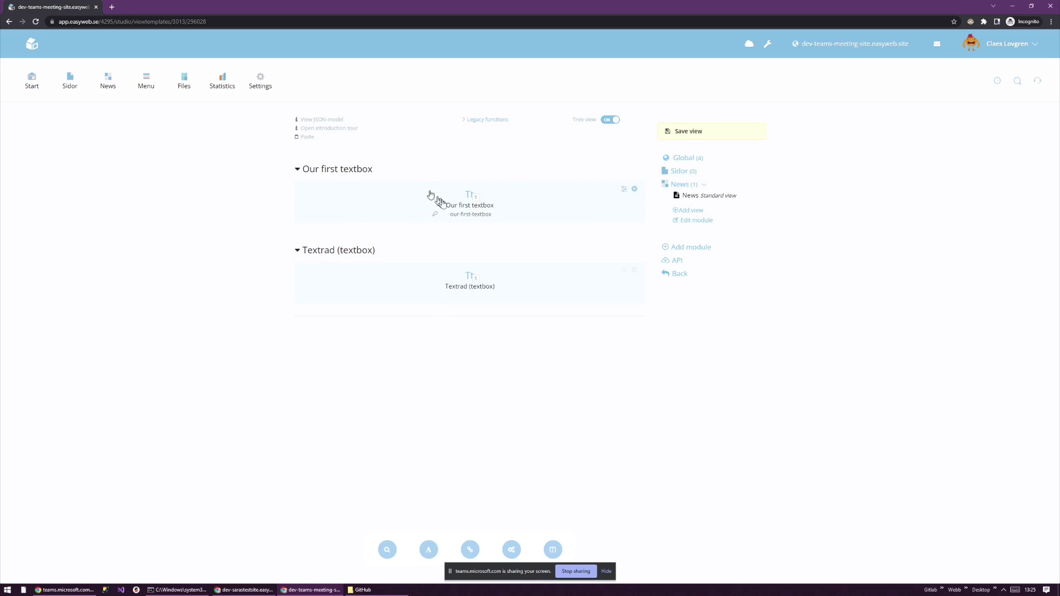
{"action": "triple_click", "coordinate": [470, 206]}
{"action": "left_click", "coordinate": [484, 285]}
{"action": "triple_click", "coordinate": [484, 287]}
{"action": "type", "text": "IOur se"}
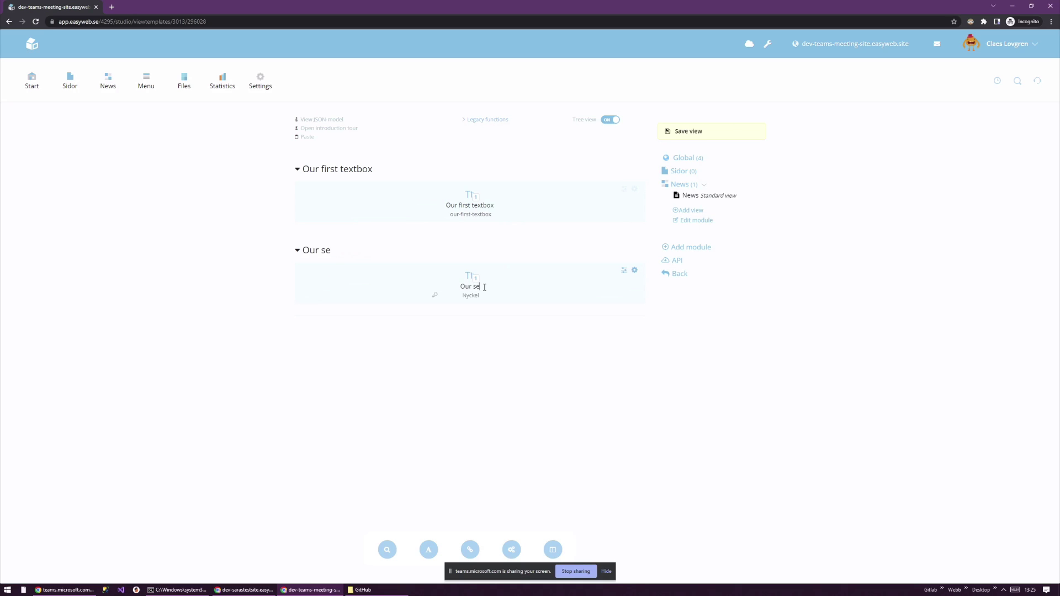
{"action": "type", "text": "cond textboxlist"}
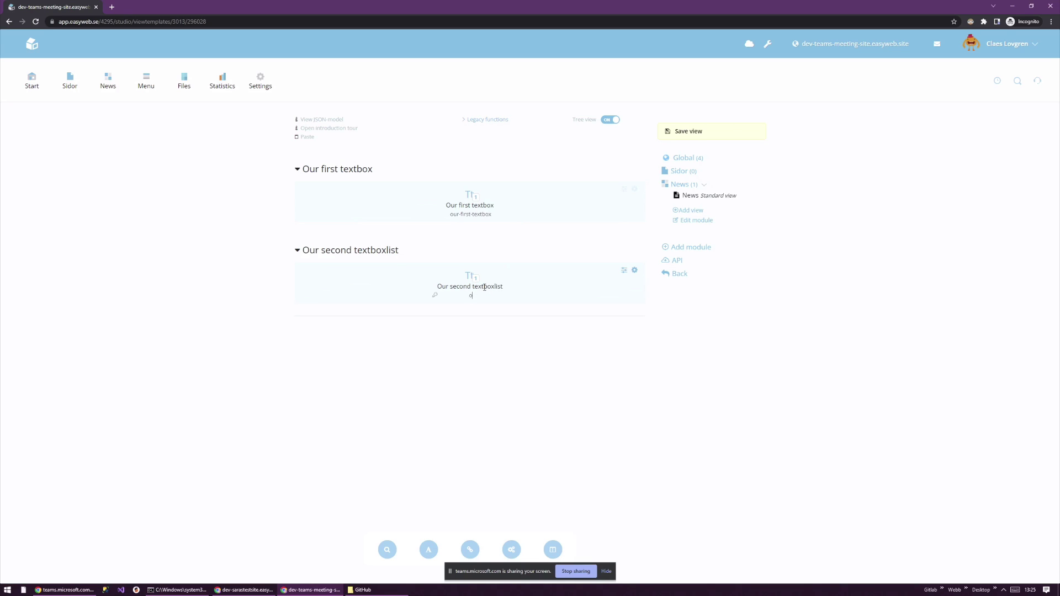
{"action": "type", "text": "d "}
{"action": "type", "text": "textbox-list"}
- Allow the second textbox an unlimited amount of entries and save the view
{"action": "left_click", "coordinate": [635, 270]}
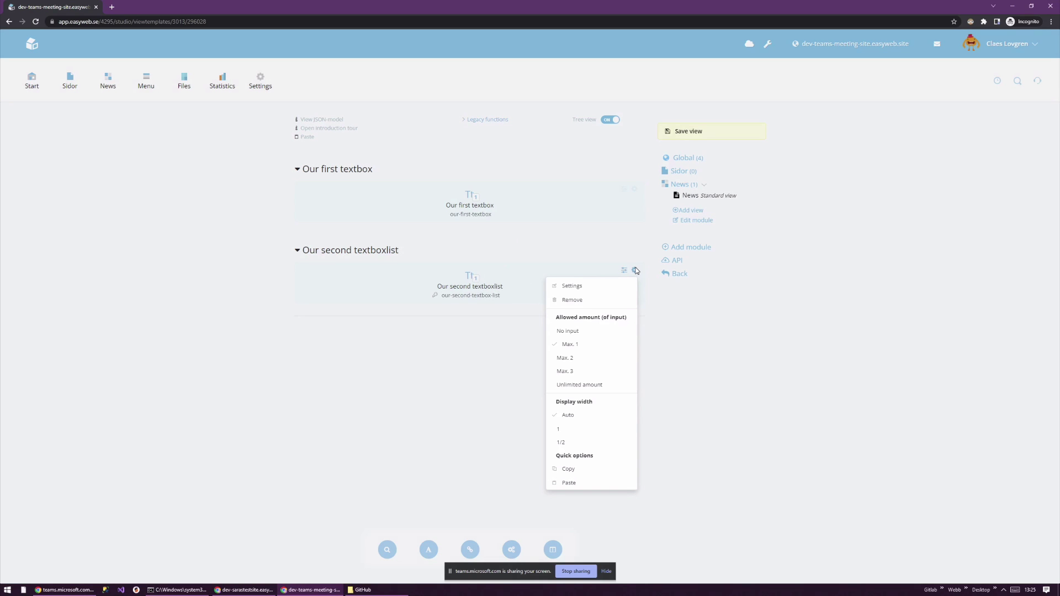
{"action": "left_click", "coordinate": [594, 386]}
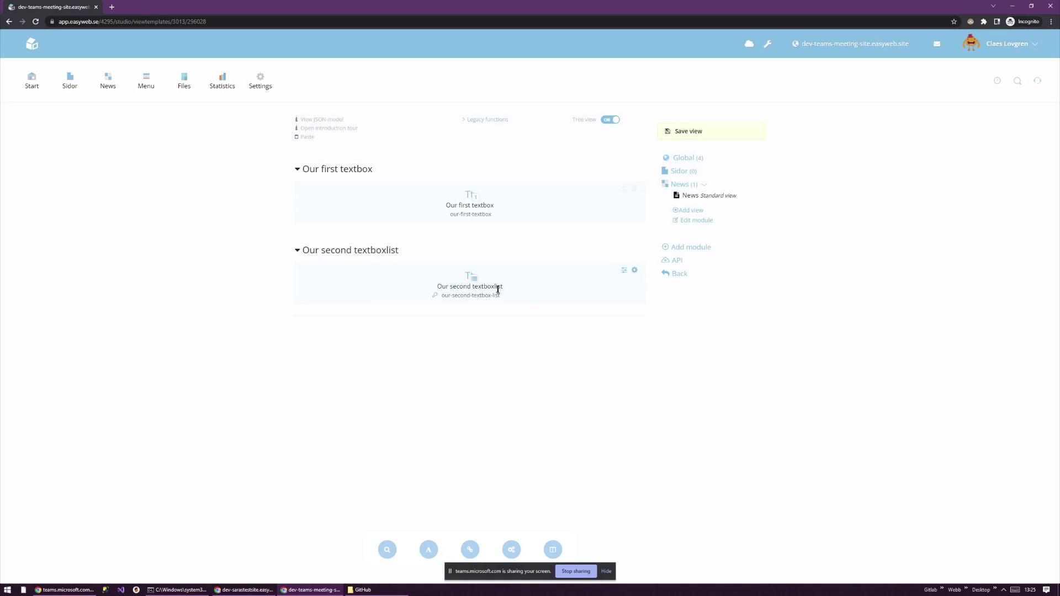
{"action": "left_click", "coordinate": [674, 132]}
- Create a new news item with header 'News 1' and fill its first textbox
{"action": "left_click", "coordinate": [108, 81]}
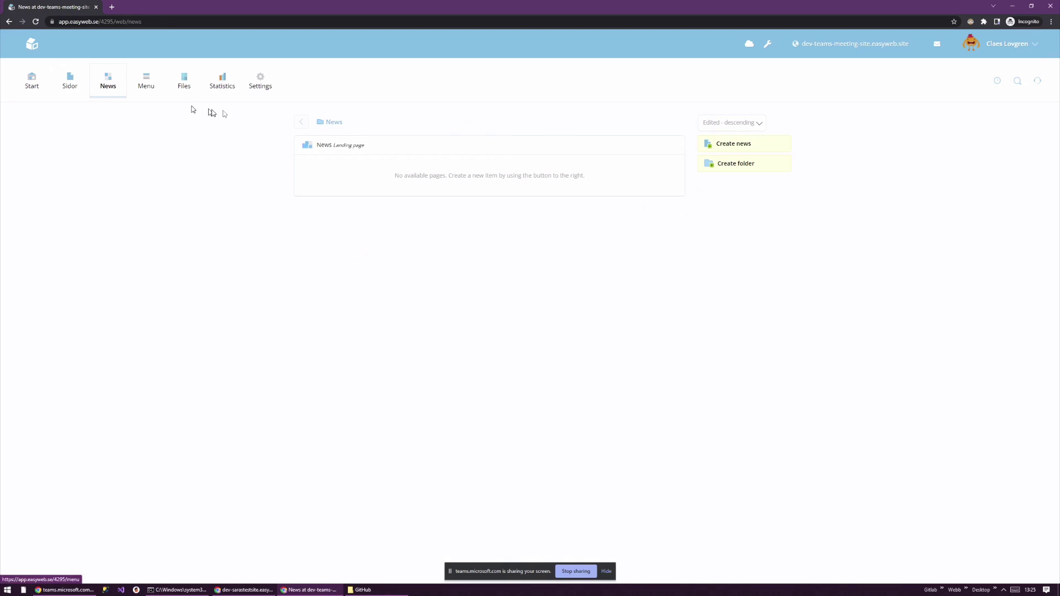
{"action": "left_click", "coordinate": [747, 145]}
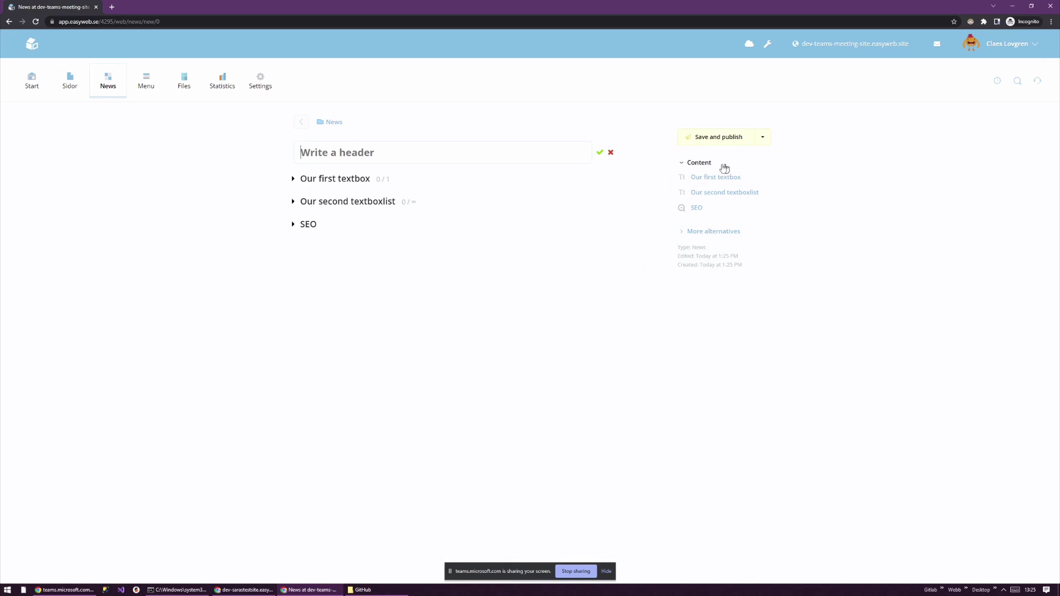
{"action": "left_click", "coordinate": [362, 150]}
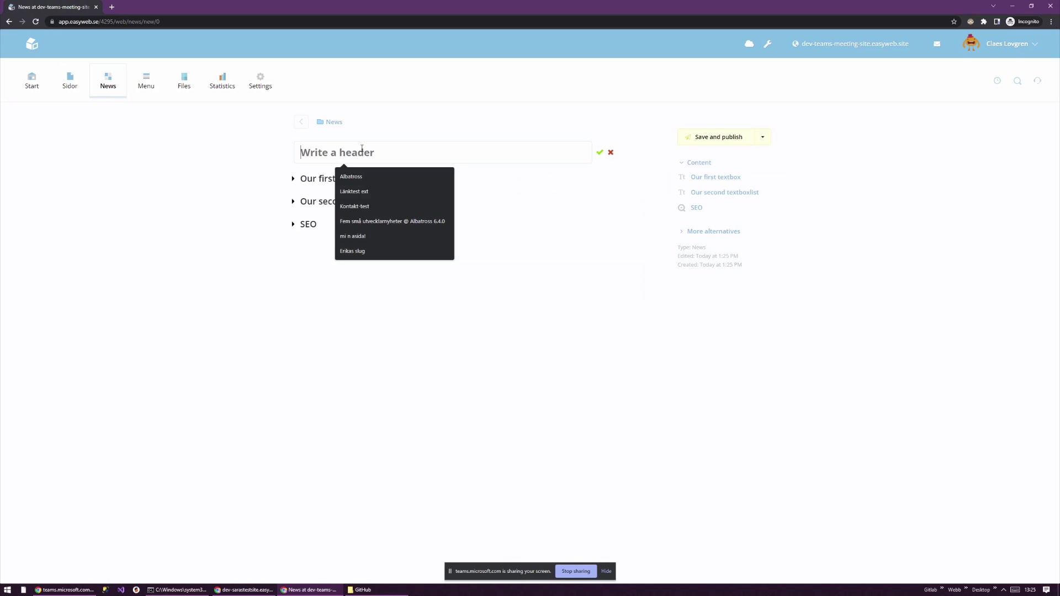
{"action": "type", "text": "News 1"}
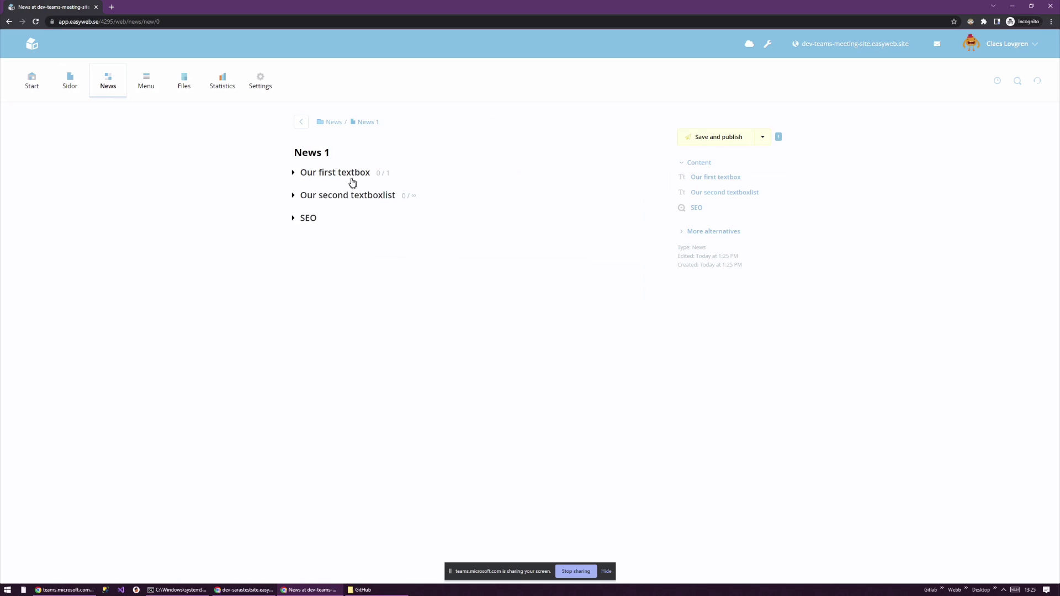
{"action": "left_click", "coordinate": [353, 180]}
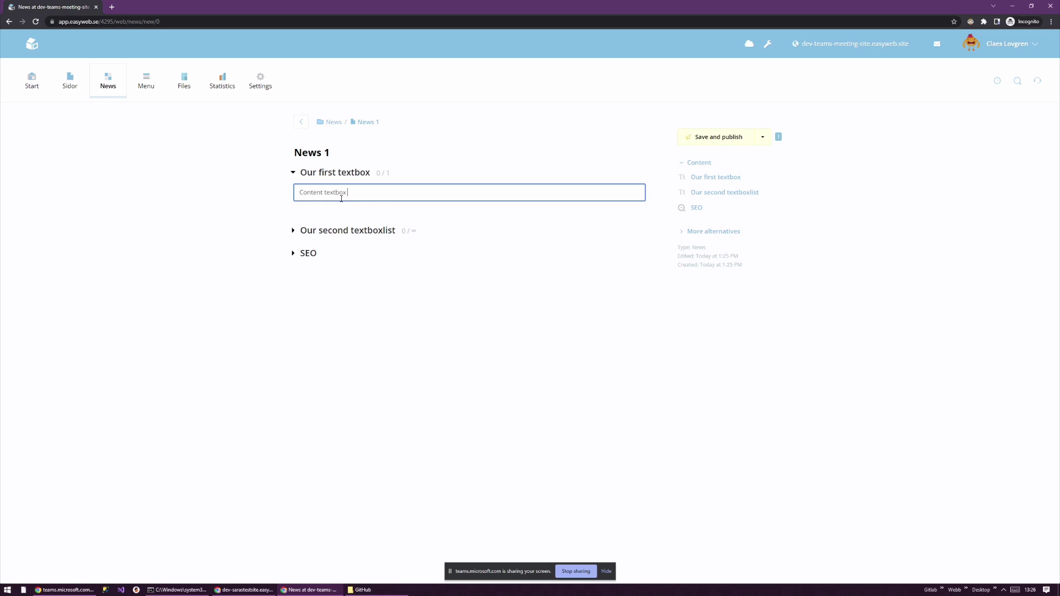
- Expand 'Our second textboxlist' and add three empty list entries
{"action": "left_click", "coordinate": [337, 228]}
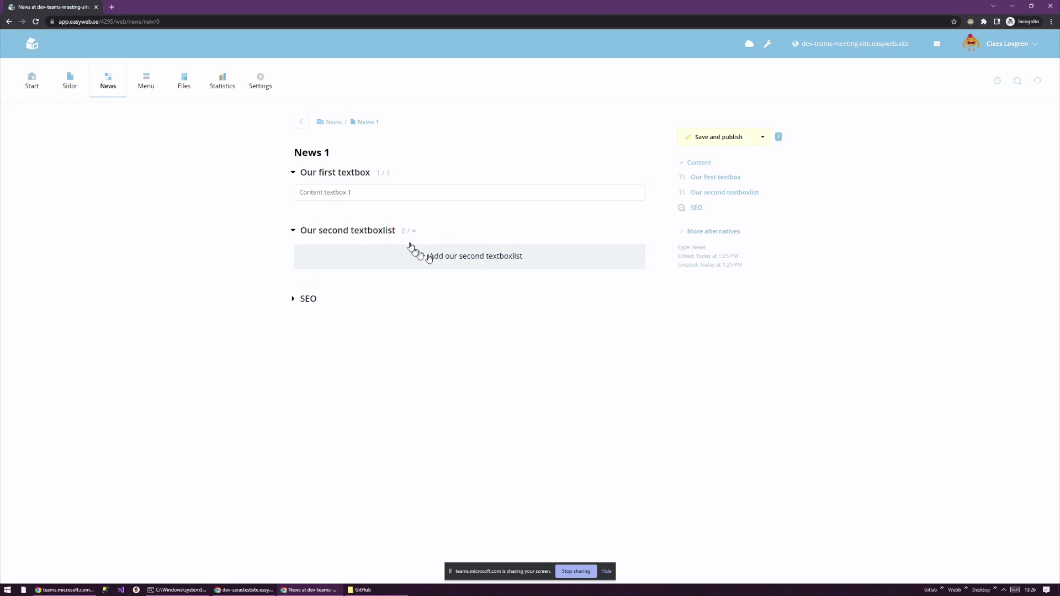
{"action": "left_click", "coordinate": [338, 192]}
{"action": "left_click", "coordinate": [433, 258]}
{"action": "left_click", "coordinate": [446, 300]}
{"action": "left_click", "coordinate": [447, 340]}
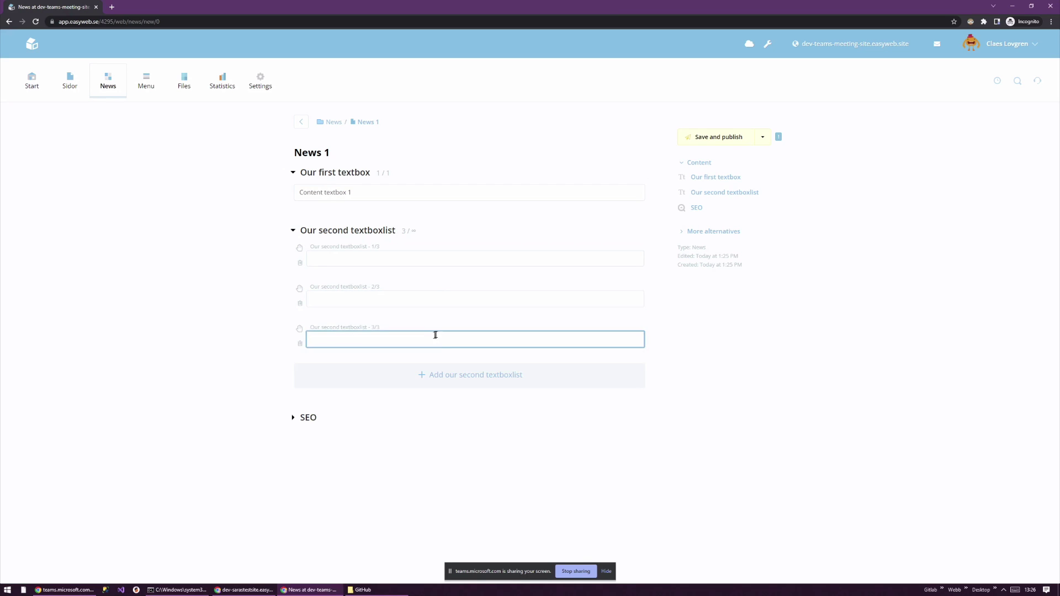
- Fill the entries with 'Newsintro 1', 'Newsintro 2', 'Some other intro', then save and publish
{"action": "left_click", "coordinate": [398, 258]}
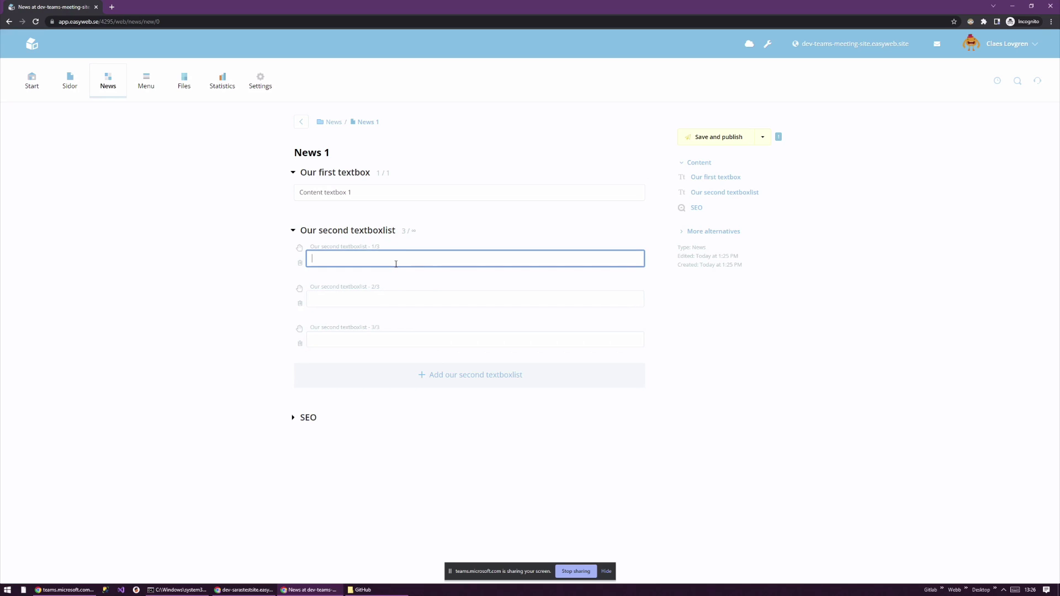
{"action": "type", "text": "Newsintro 1"}
{"action": "key", "text": "Tab"}
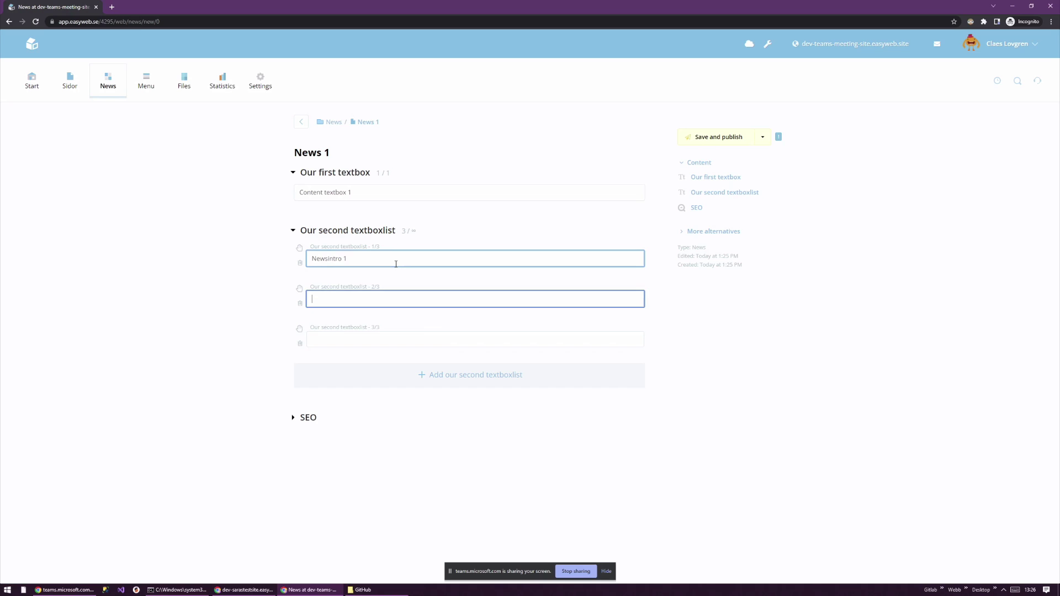
{"action": "type", "text": "Newsintro 2"}
{"action": "key", "text": "Tab"}
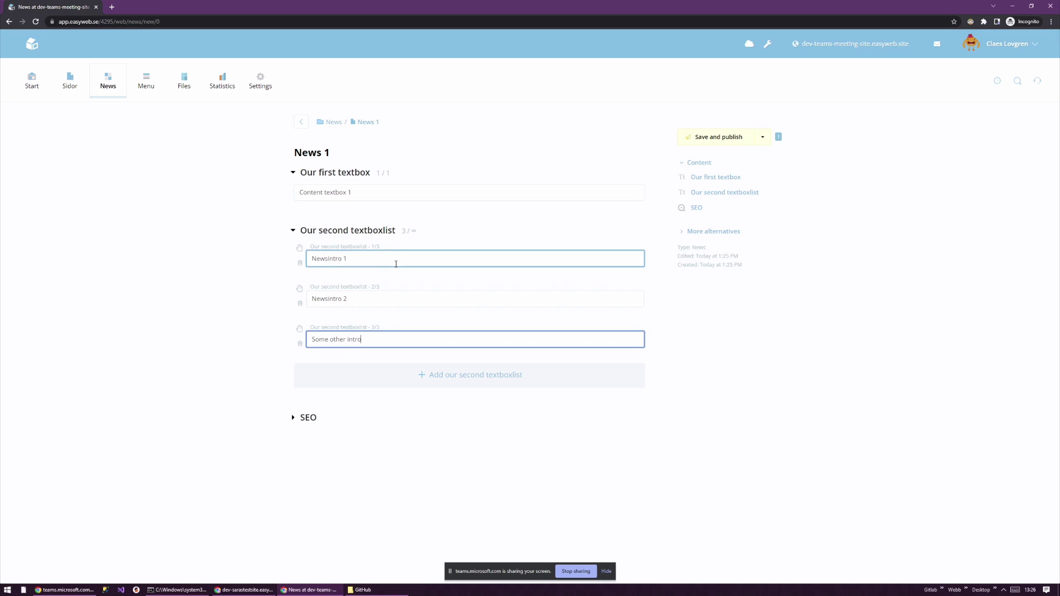
{"action": "left_click", "coordinate": [729, 142]}
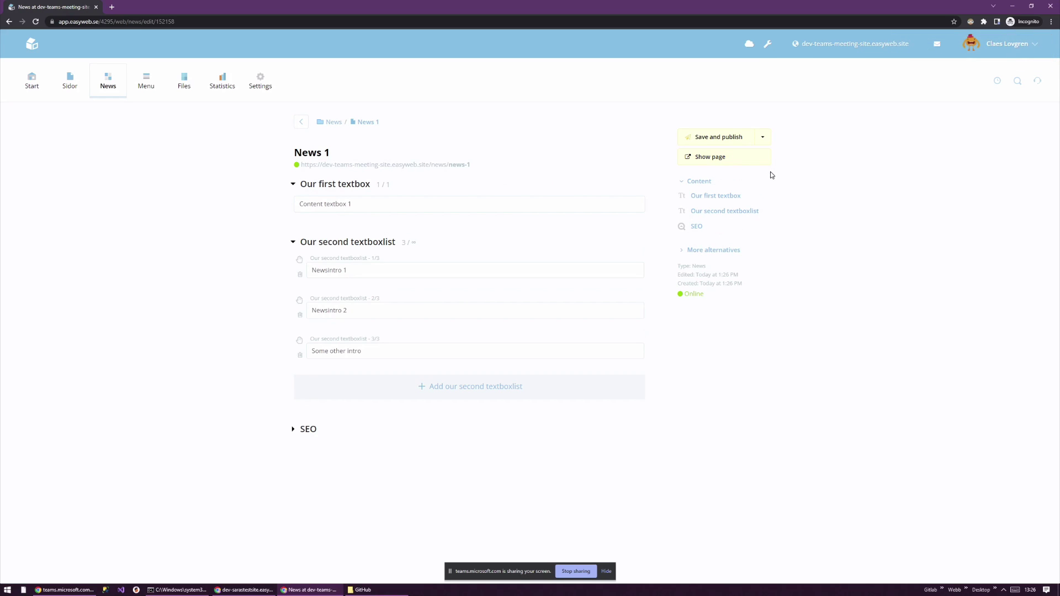
- Open the API tester's example routes, then revisit the News list to check the News 1 item
{"action": "left_click", "coordinate": [748, 47]}
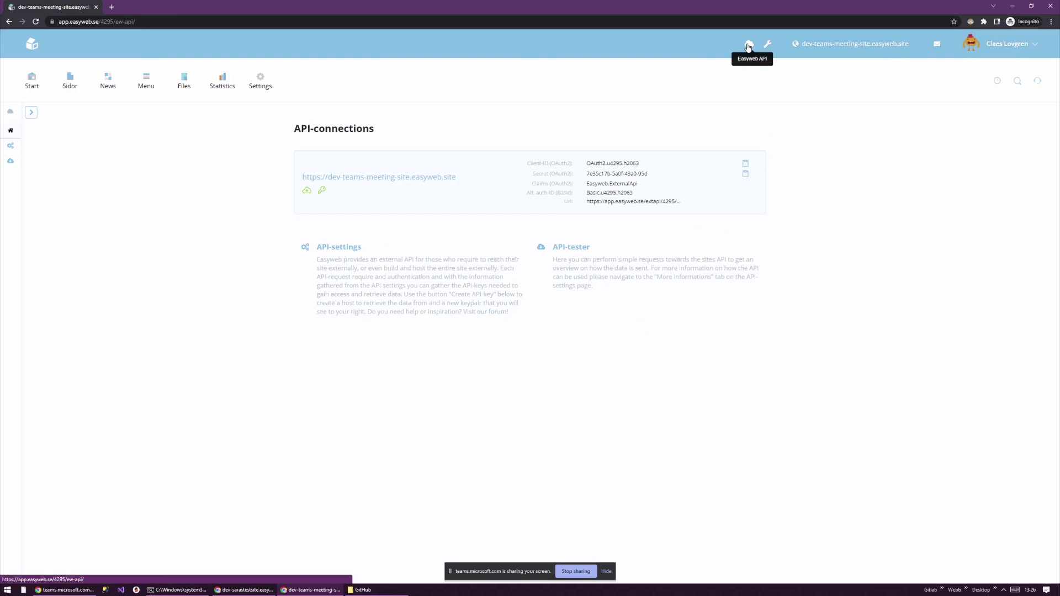
{"action": "left_click", "coordinate": [580, 246]}
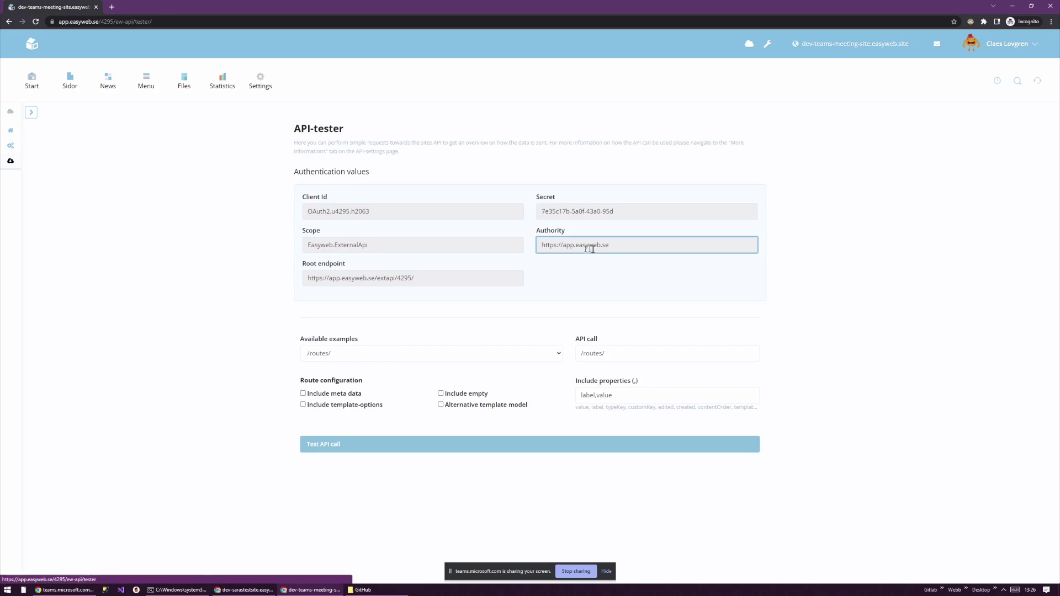
{"action": "left_click", "coordinate": [392, 353]}
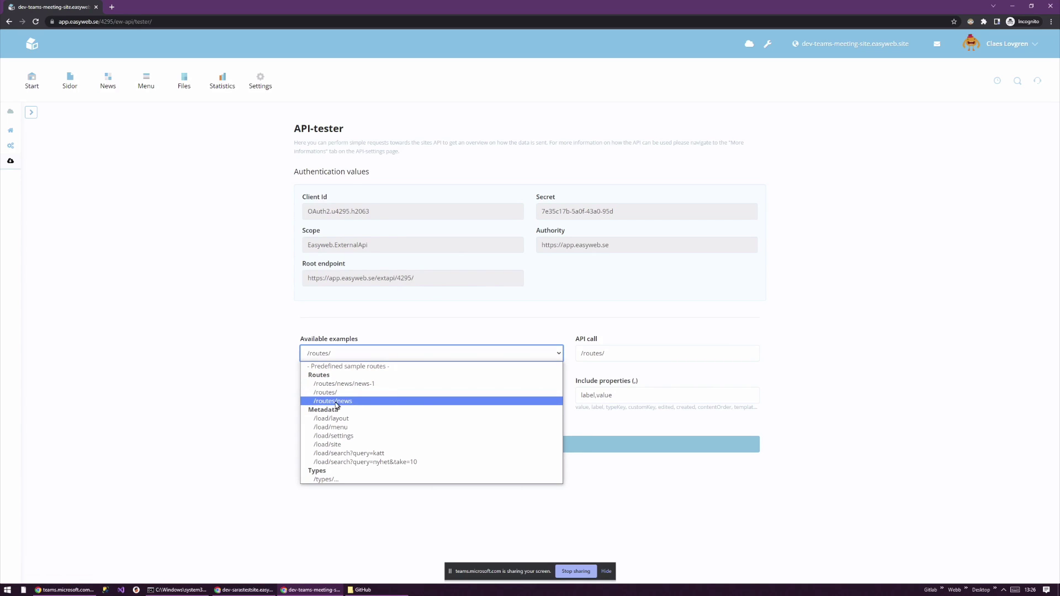
{"action": "left_click", "coordinate": [108, 79]}
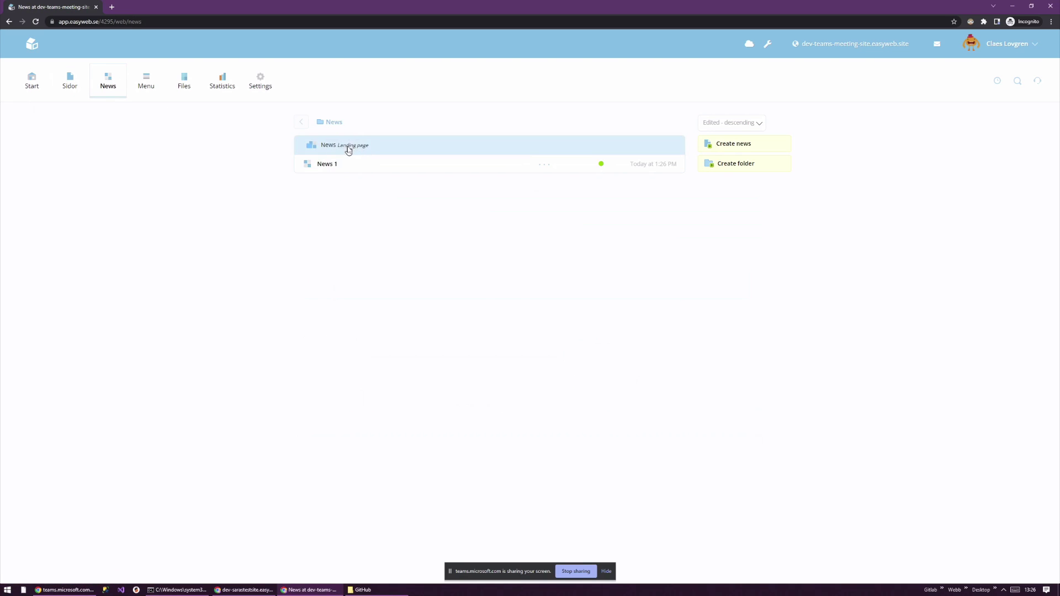
{"action": "left_click", "coordinate": [349, 148]}
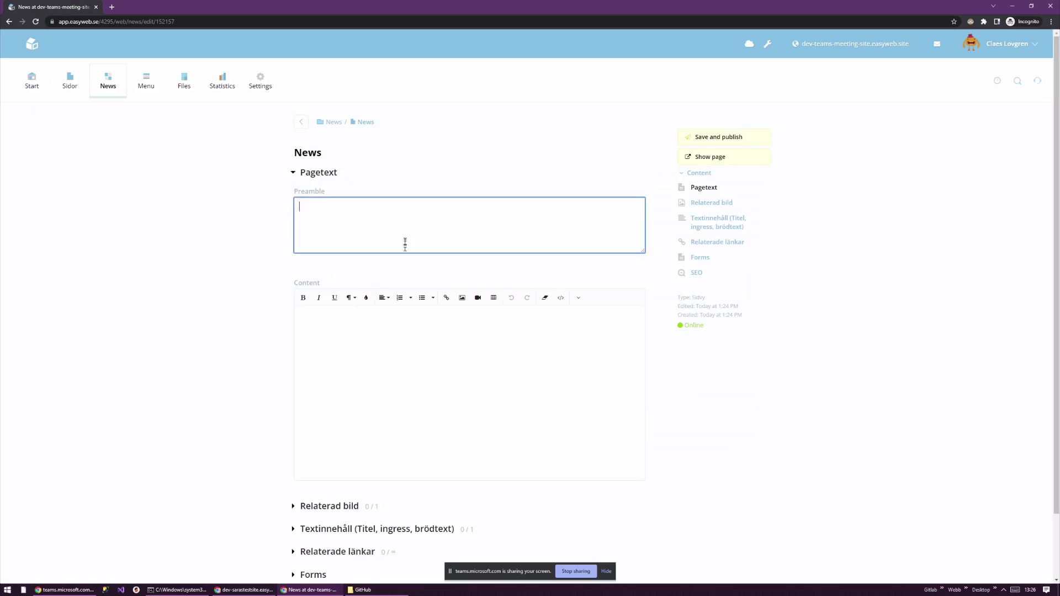
{"action": "key", "text": "alt+Left"}
{"action": "left_click", "coordinate": [339, 166]}
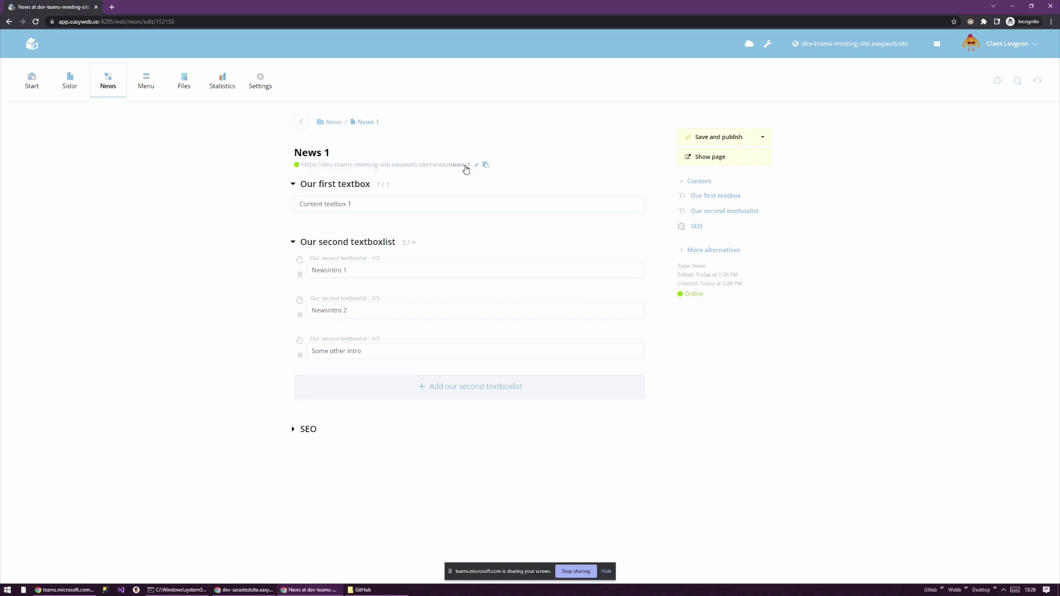
- In the API tester, choose the /routes/news/news-1 example, keeping properties label,value
{"action": "left_click", "coordinate": [749, 44]}
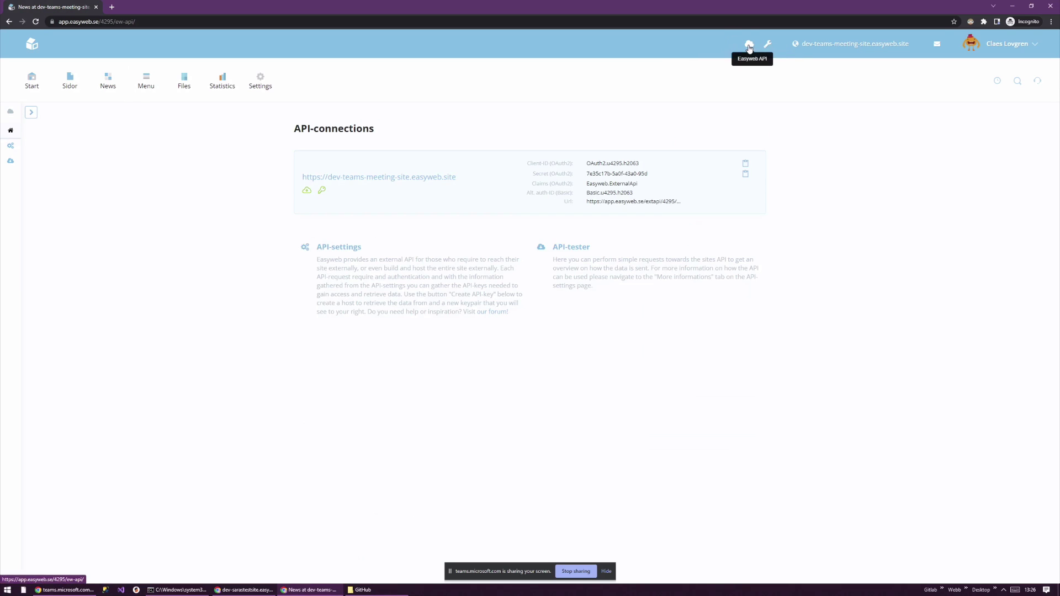
{"action": "left_click", "coordinate": [574, 247]}
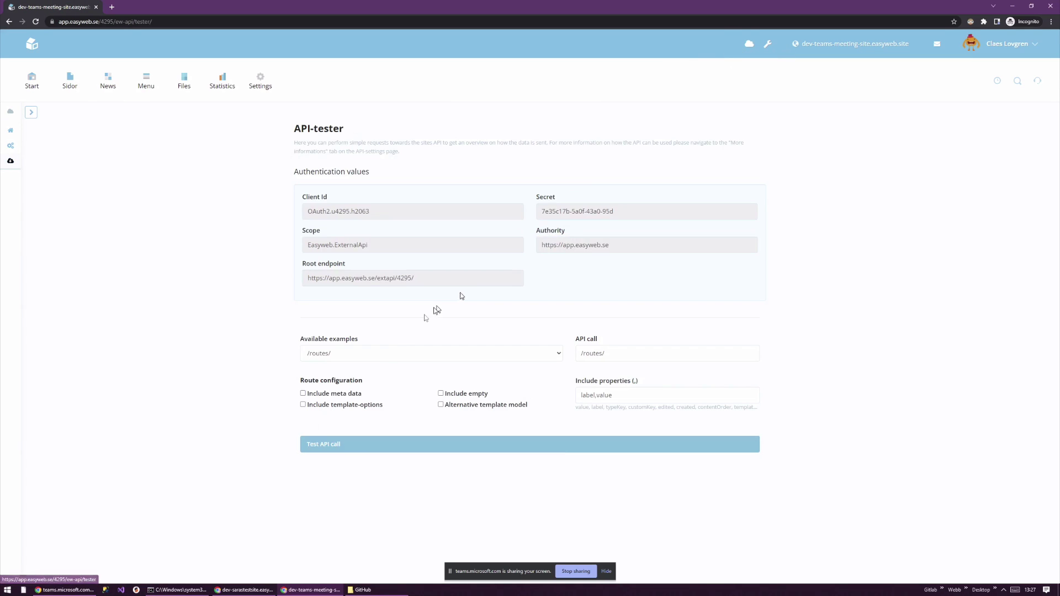
{"action": "left_click", "coordinate": [362, 358]}
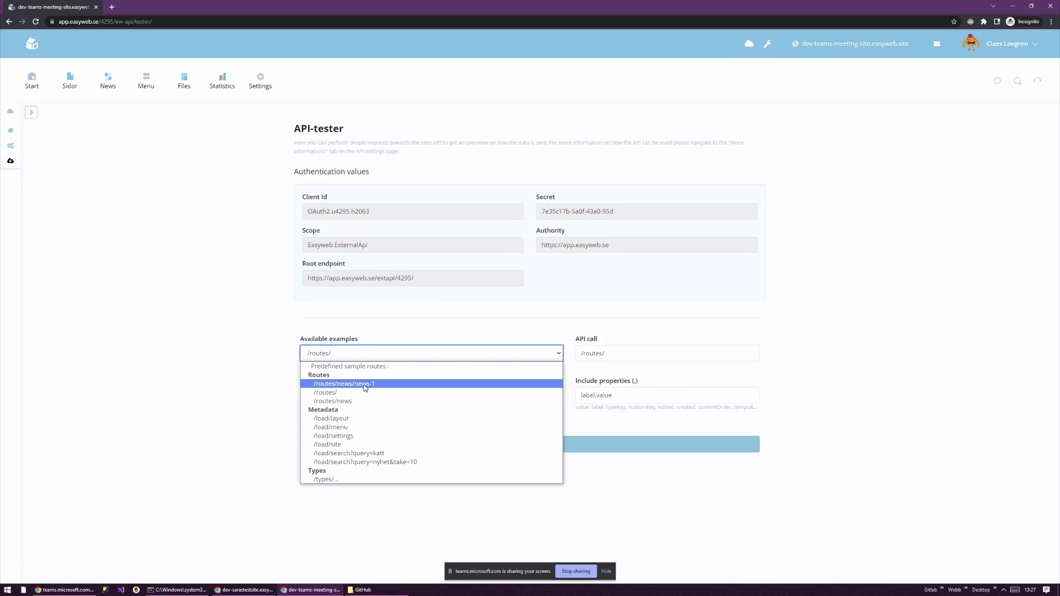
{"action": "left_click", "coordinate": [365, 386]}
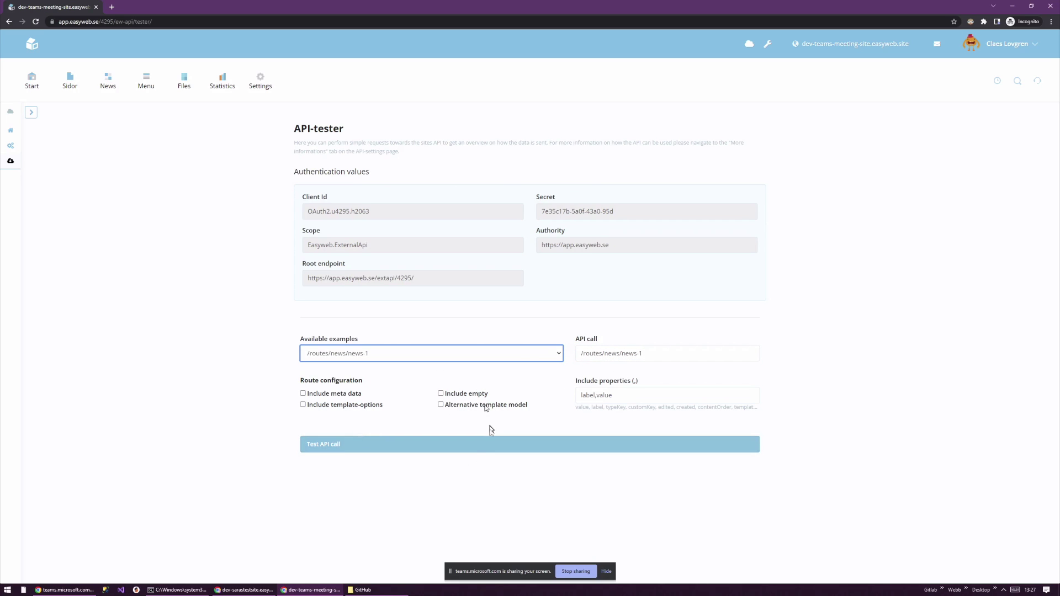
- Test the News 1 API call, inspect the JSON label and id 152158, and open the studio
{"action": "left_click", "coordinate": [373, 441]}
{"action": "scroll", "coordinate": [640, 331], "scroll_direction": "down", "scroll_amount": 2}
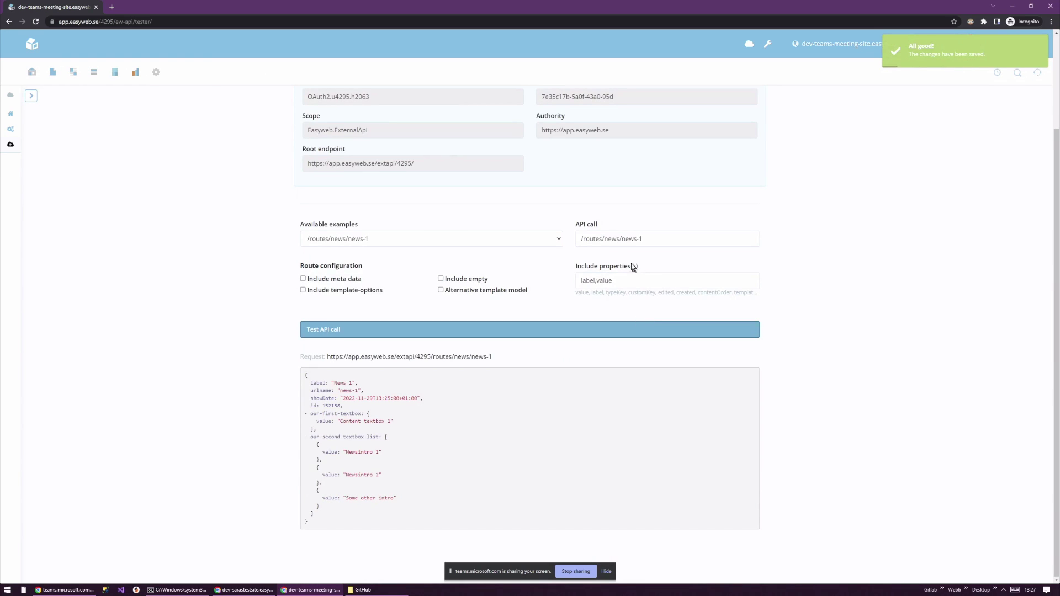
{"action": "left_click_drag", "start_coordinate": [319, 383], "coordinate": [340, 391]}
{"action": "left_click", "coordinate": [358, 383]}
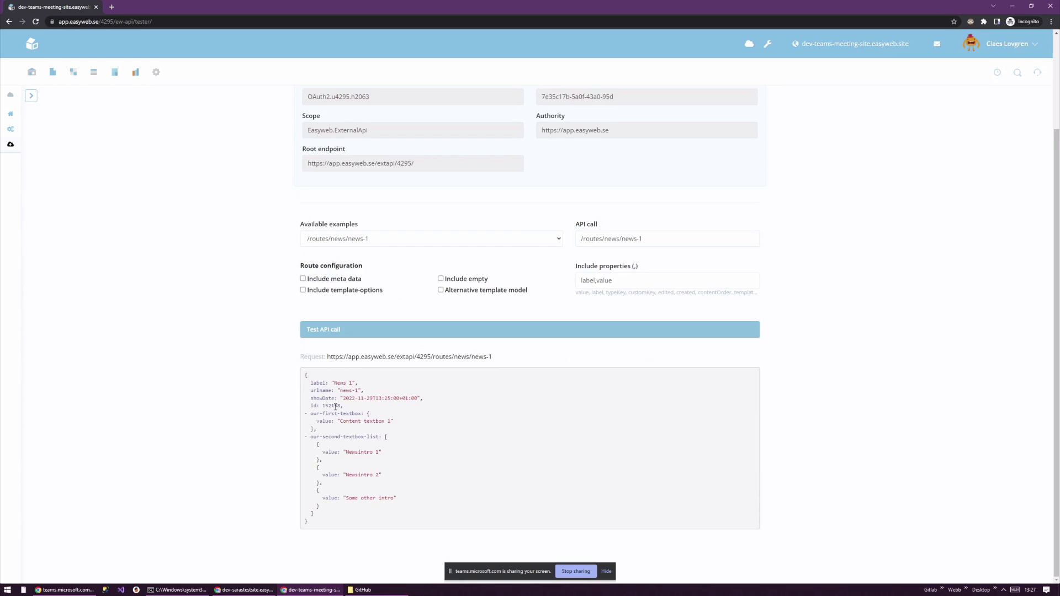
{"action": "double_click", "coordinate": [331, 406]}
{"action": "left_click", "coordinate": [349, 409]}
{"action": "left_click", "coordinate": [768, 49]}
- Snap the API tester left and the studio right, and compare the our-first-textbox and our-second-textbox-list keys
{"action": "left_click", "coordinate": [555, 5]}
{"action": "key", "text": "super+Left"}
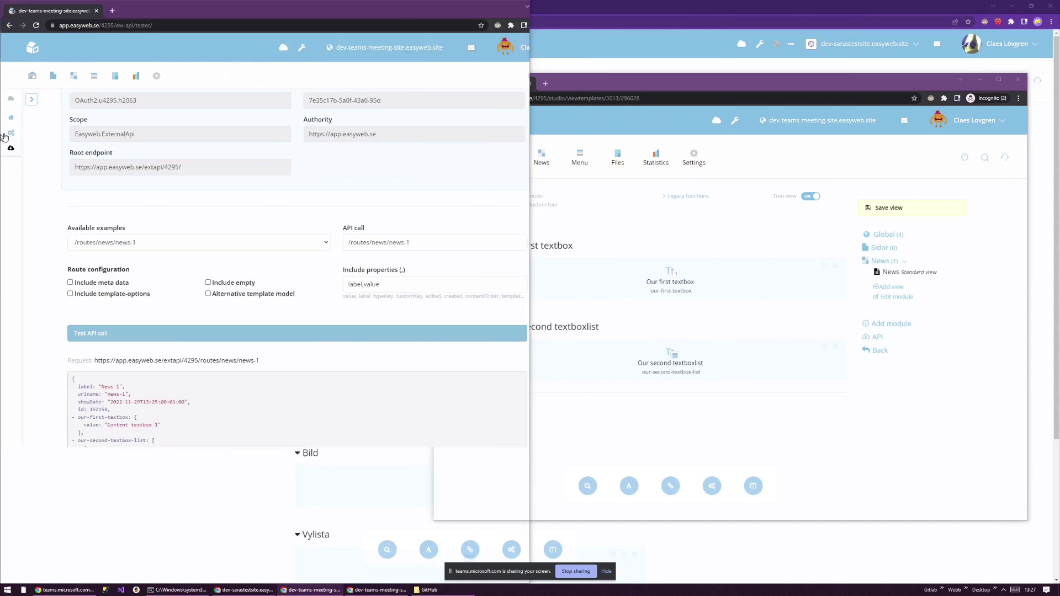
{"action": "left_click", "coordinate": [671, 130]}
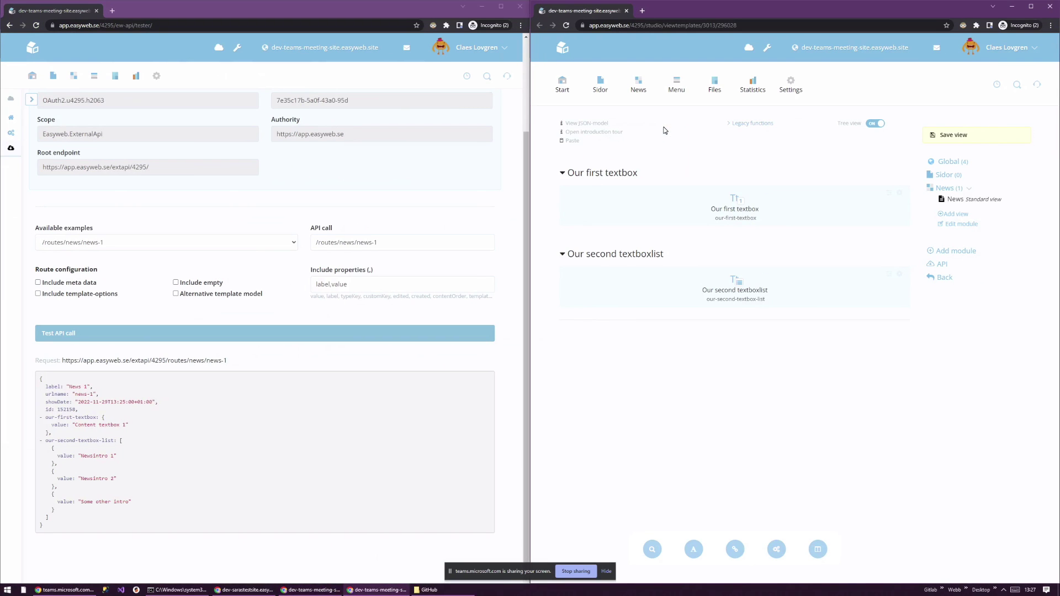
{"action": "left_click_drag", "start_coordinate": [762, 216], "coordinate": [699, 221]}
{"action": "scroll", "coordinate": [406, 270], "scroll_direction": "down", "scroll_amount": 1}
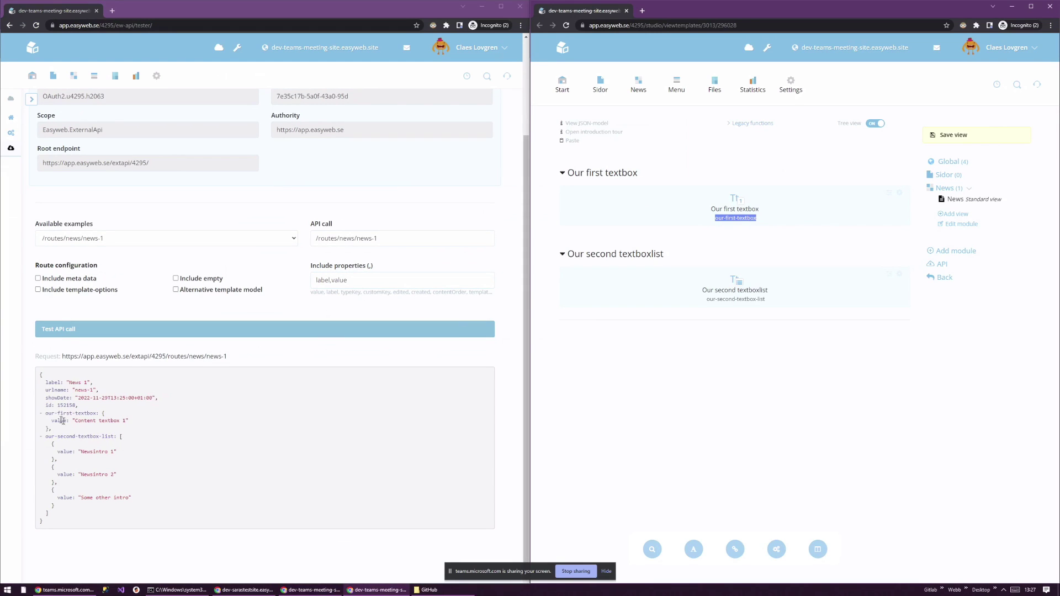
{"action": "left_click_drag", "start_coordinate": [48, 413], "coordinate": [123, 420]}
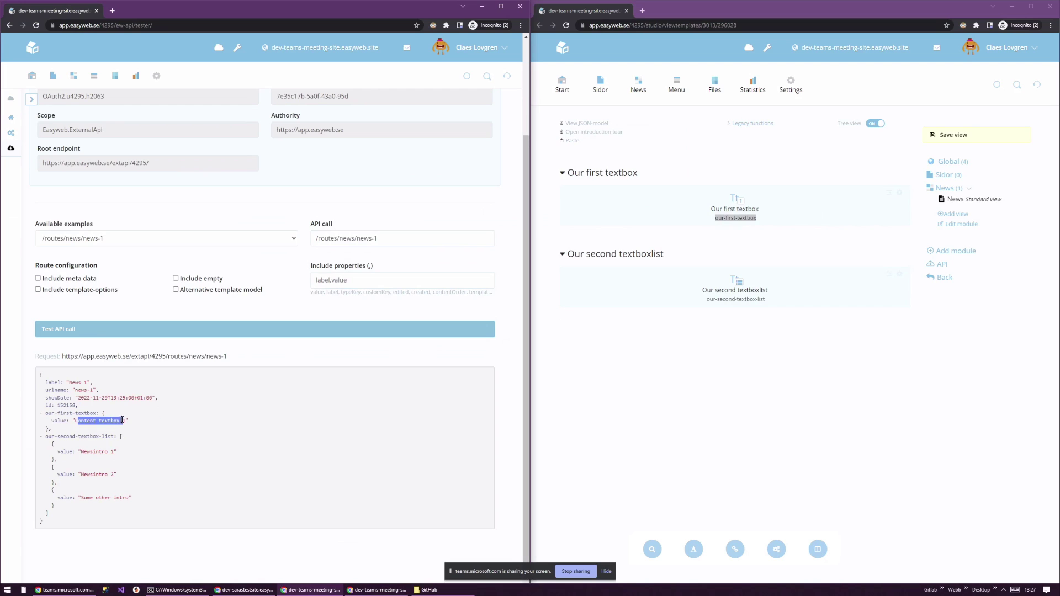
{"action": "left_click_drag", "start_coordinate": [45, 436], "coordinate": [109, 436]}
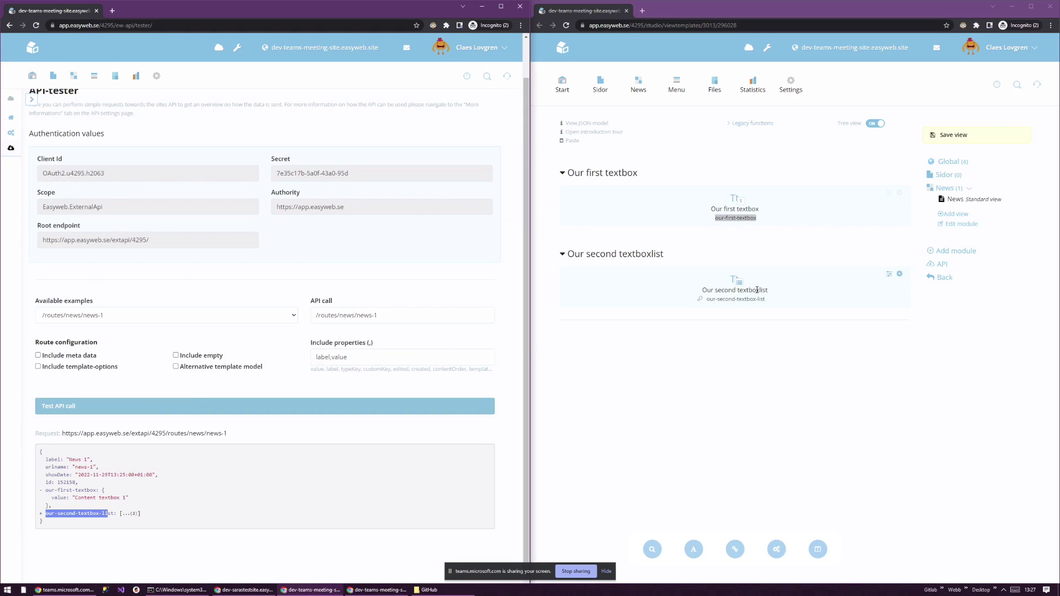
- Open News 1 in the studio window and compare its list intros with the expanded JSON list
{"action": "left_click", "coordinate": [638, 84]}
{"action": "left_click", "coordinate": [593, 167]}
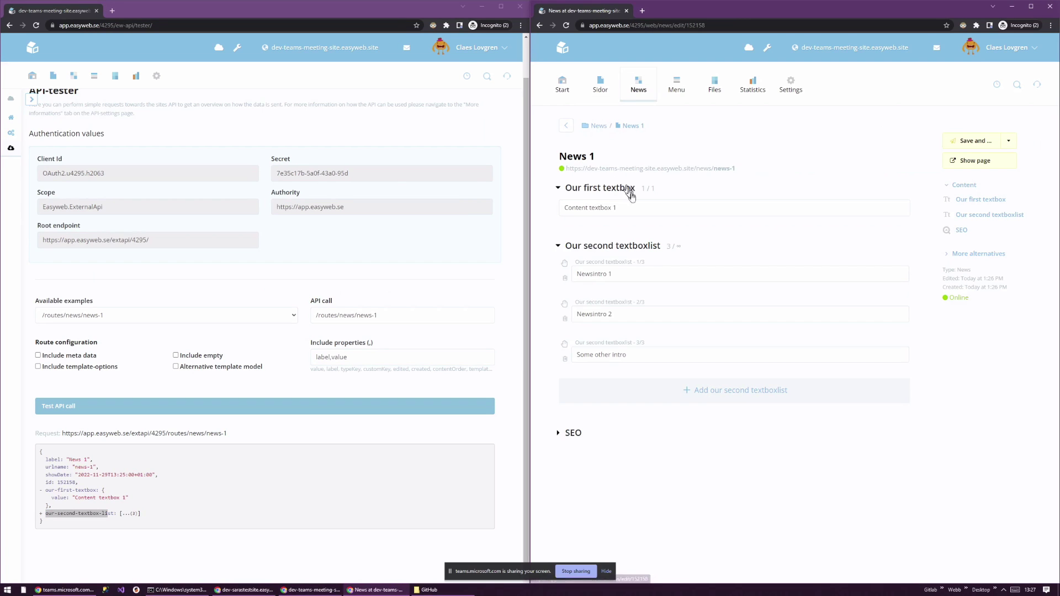
{"action": "left_click", "coordinate": [114, 518]}
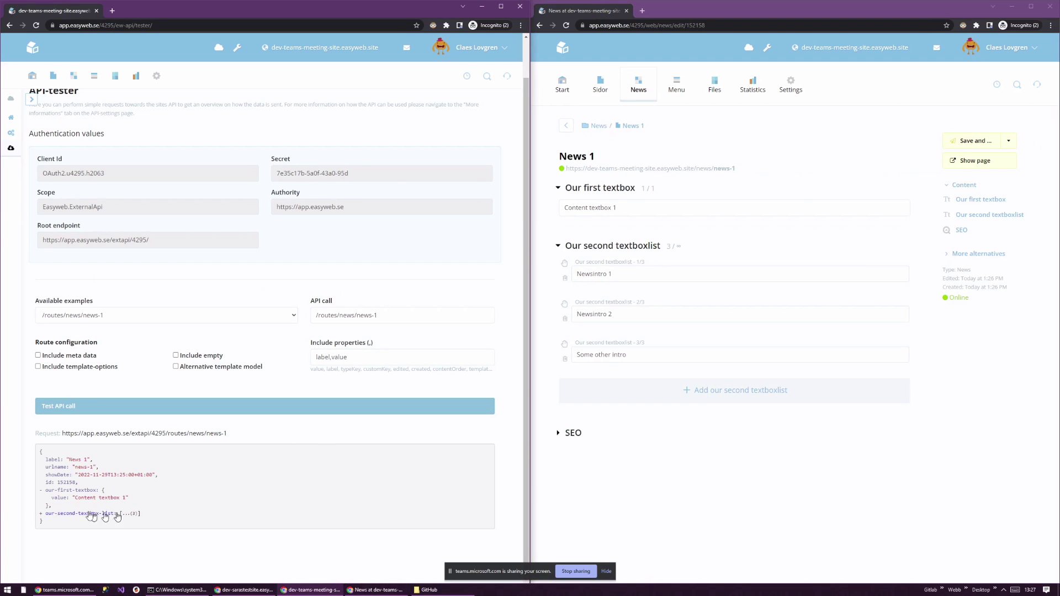
{"action": "left_click", "coordinate": [40, 513]}
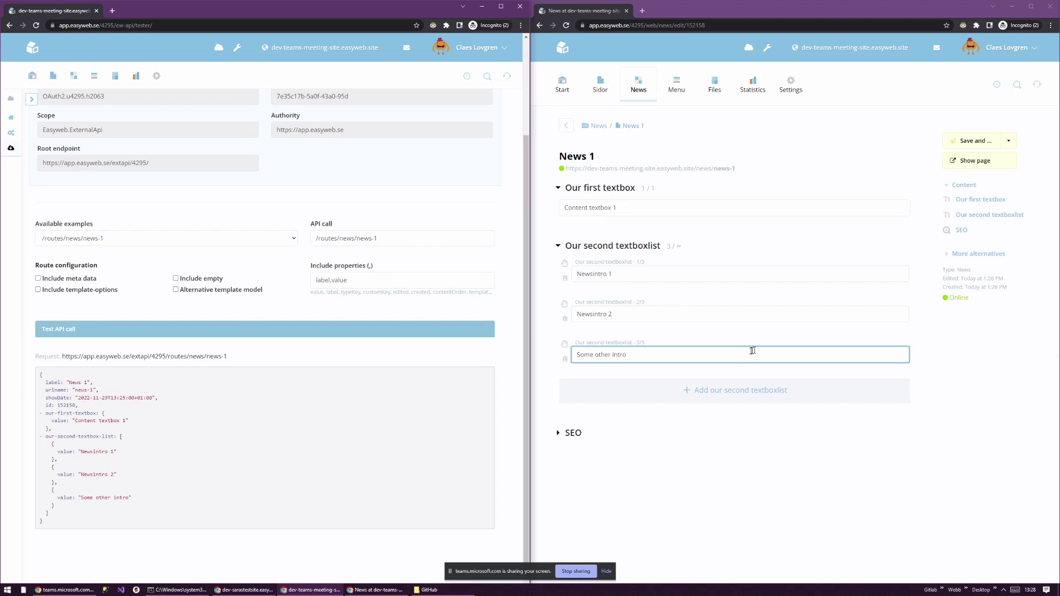
{"action": "left_click", "coordinate": [709, 370]}
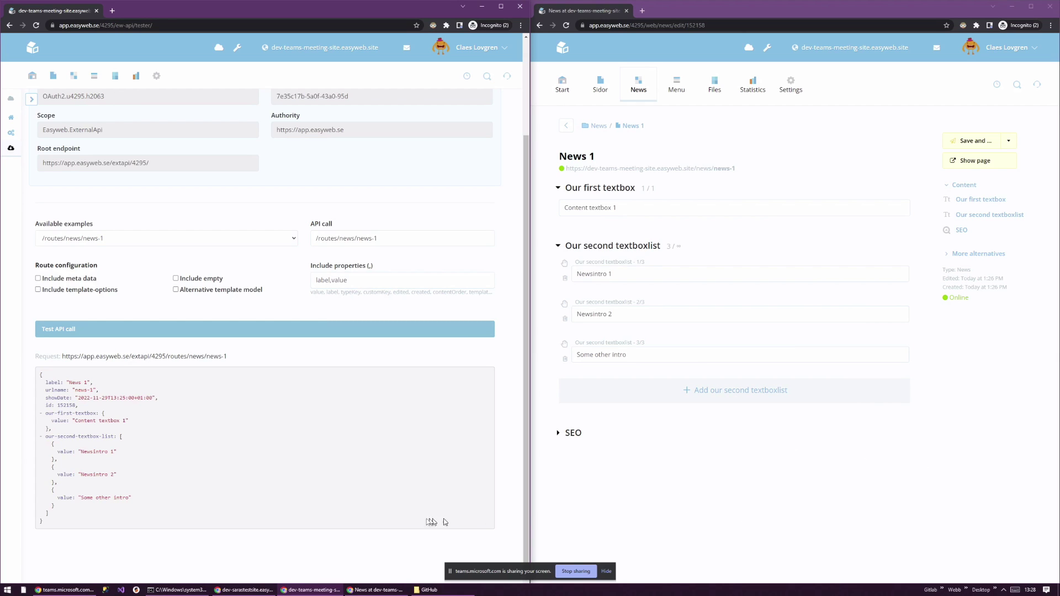
{"action": "left_click_drag", "start_coordinate": [385, 482], "coordinate": [385, 490]}
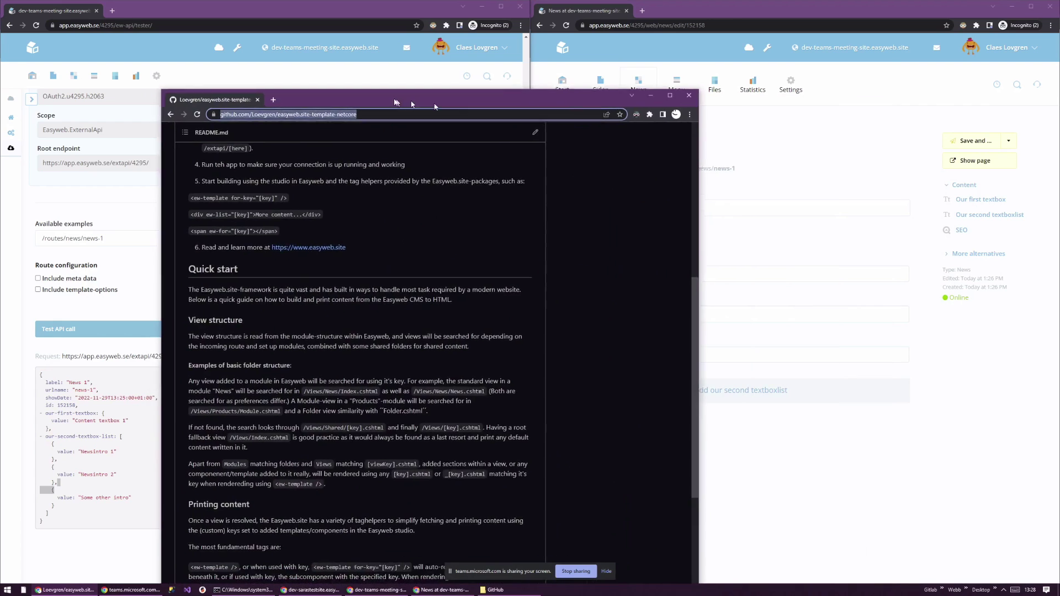
- Maximize the GitHub window and reload the easyweb.site-template-netcore repository page
{"action": "left_click_drag", "start_coordinate": [397, 101], "coordinate": [384, 79]}
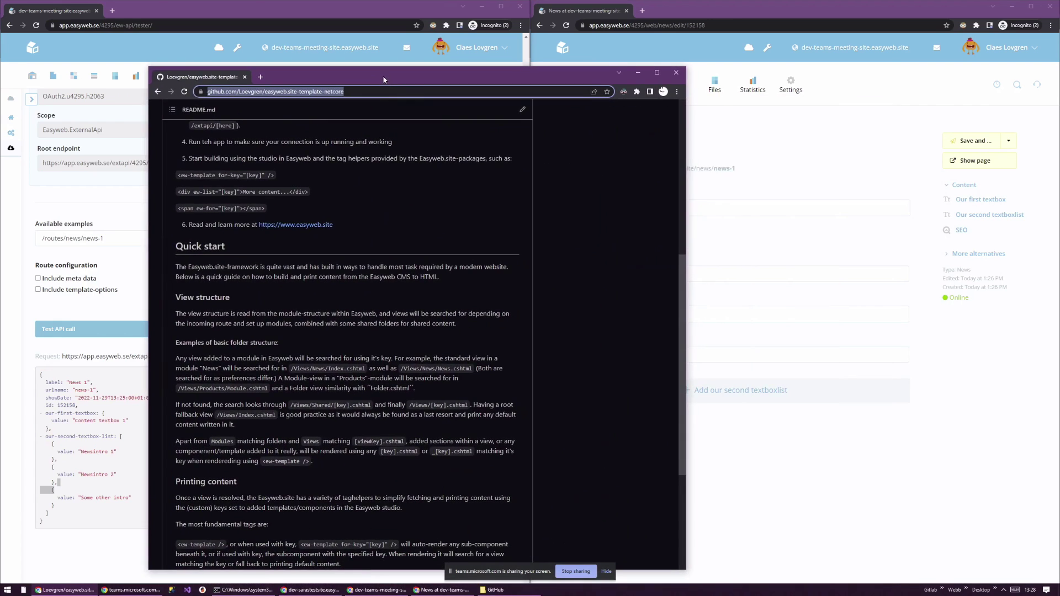
{"action": "double_click", "coordinate": [383, 79]}
{"action": "scroll", "coordinate": [481, 227], "scroll_direction": "up", "scroll_amount": 5}
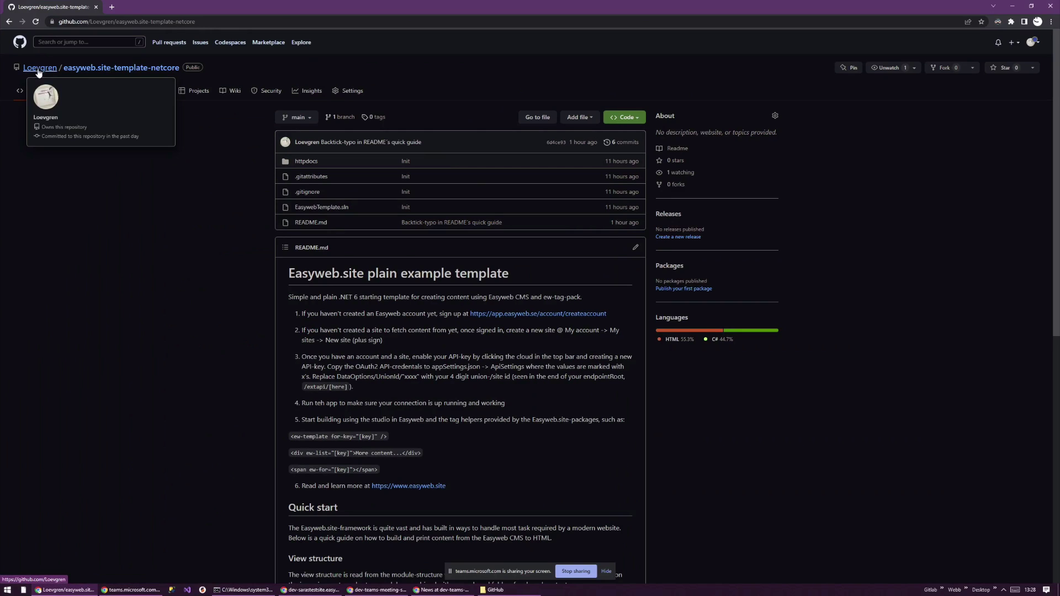
{"action": "left_click", "coordinate": [96, 70]}
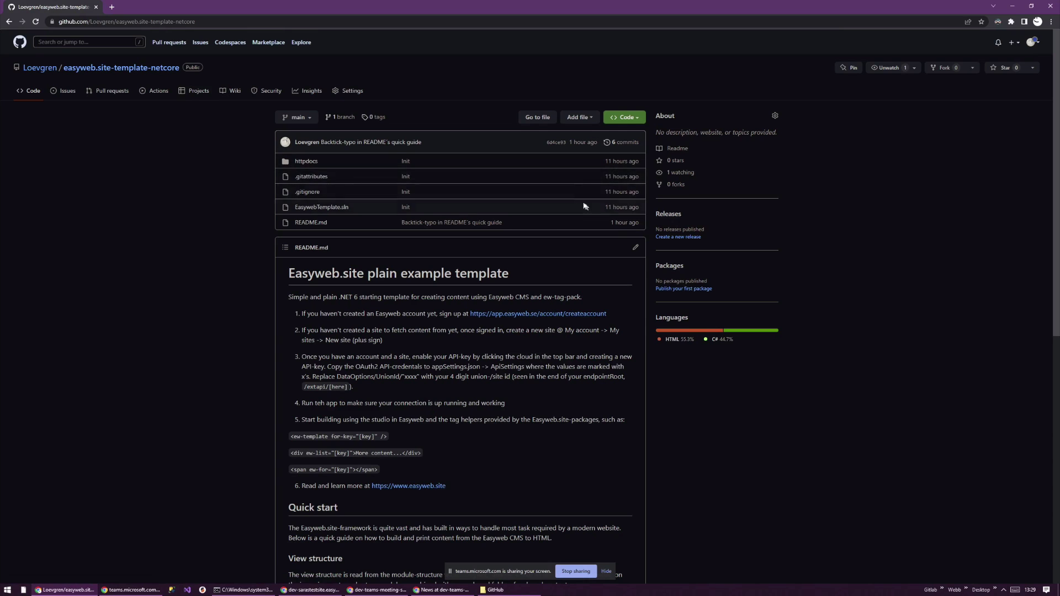
{"action": "scroll", "coordinate": [355, 279], "scroll_direction": "down", "scroll_amount": 2}
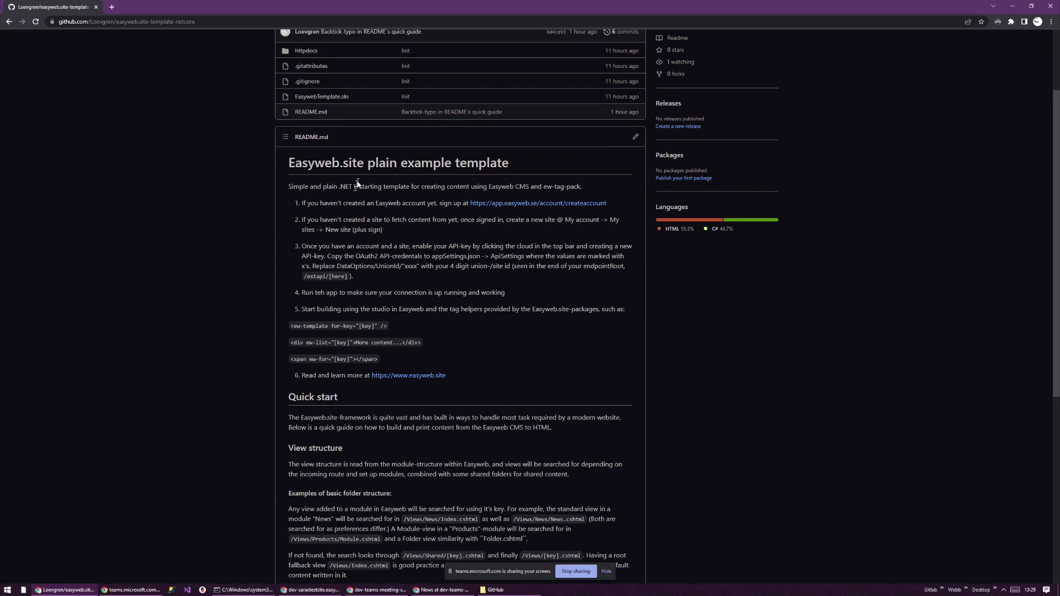
{"action": "scroll", "coordinate": [357, 184], "scroll_direction": "down", "scroll_amount": 4}
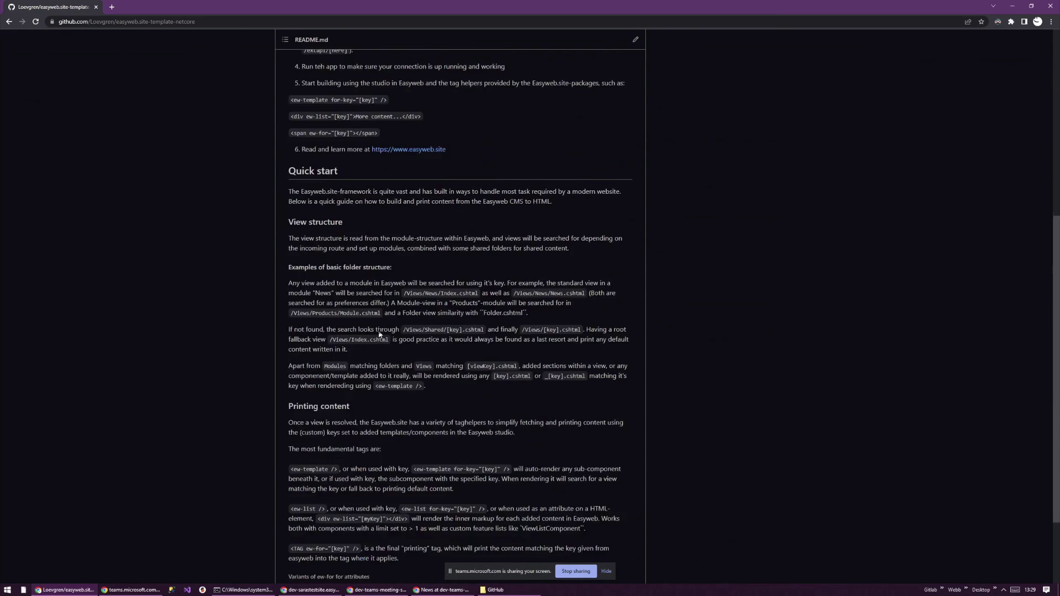
{"action": "scroll", "coordinate": [379, 334], "scroll_direction": "up", "scroll_amount": 6}
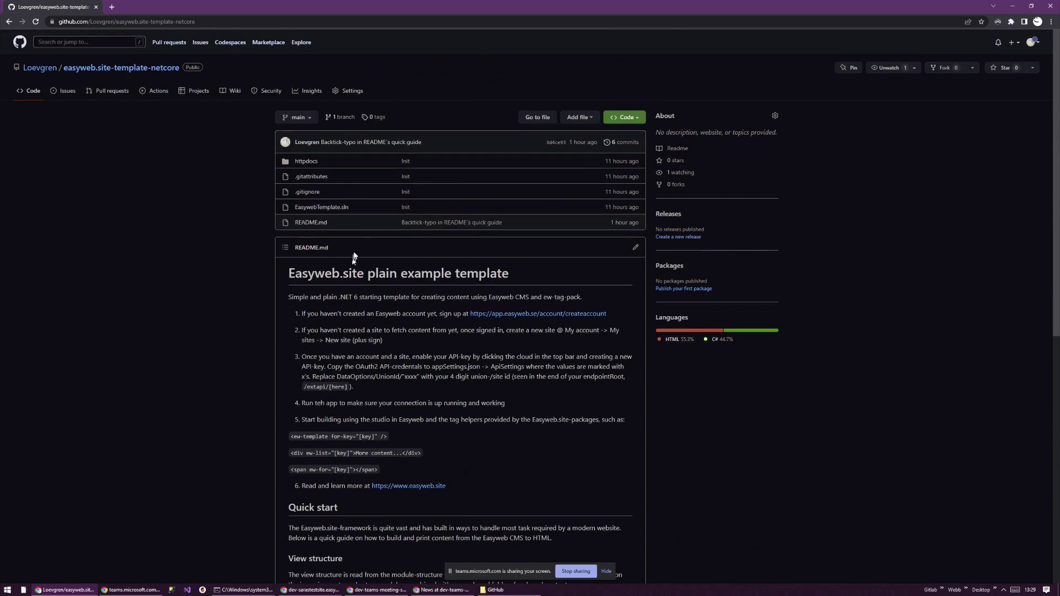
- Copy the repository's HTTPS clone URL and select the local GitHub folder's address bar
{"action": "left_click", "coordinate": [637, 118]}
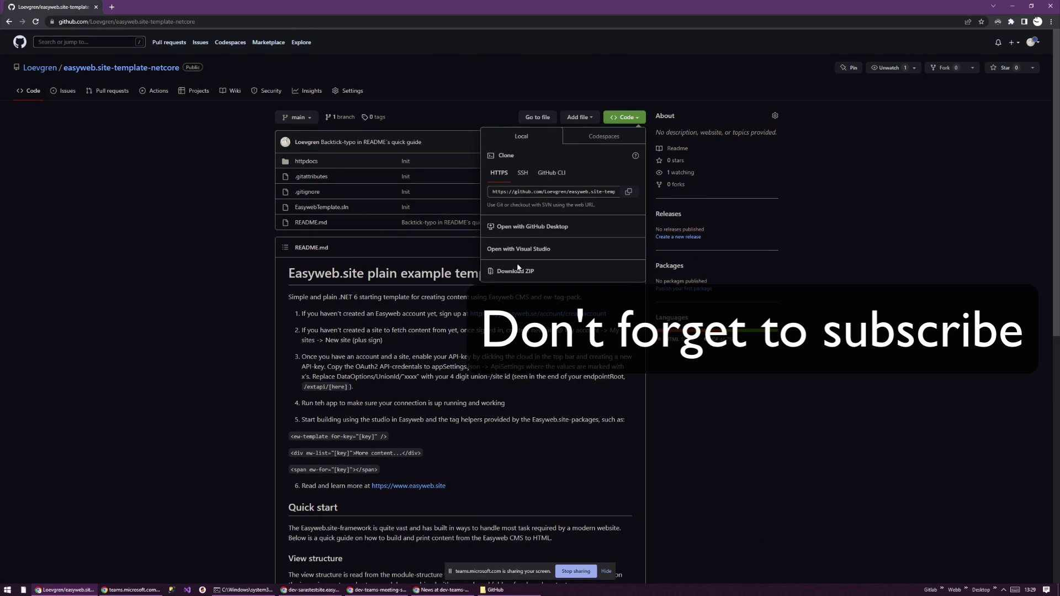
{"action": "left_click", "coordinate": [529, 191]}
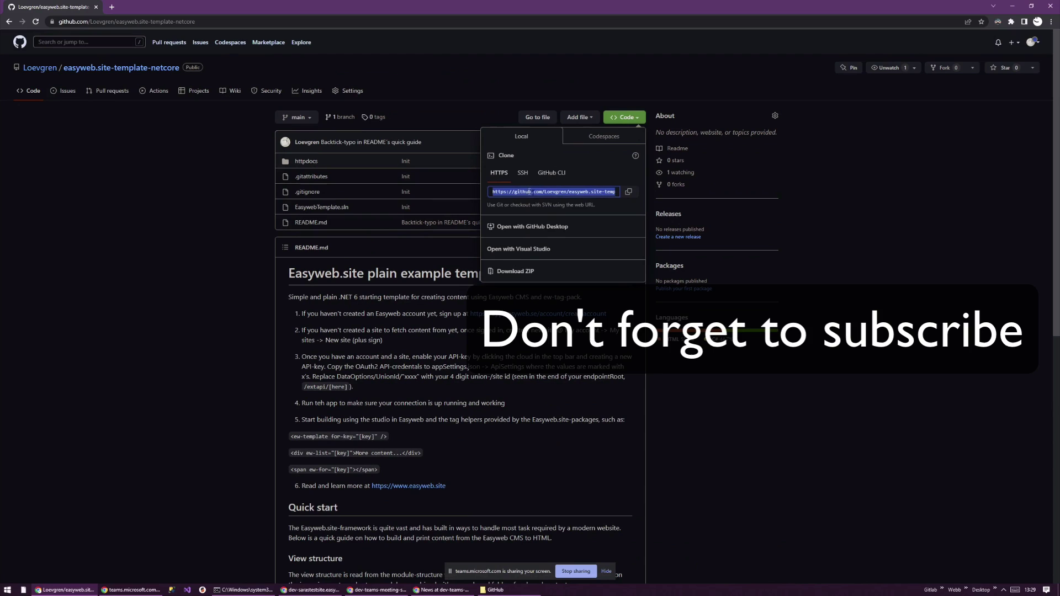
{"action": "left_click", "coordinate": [628, 192]}
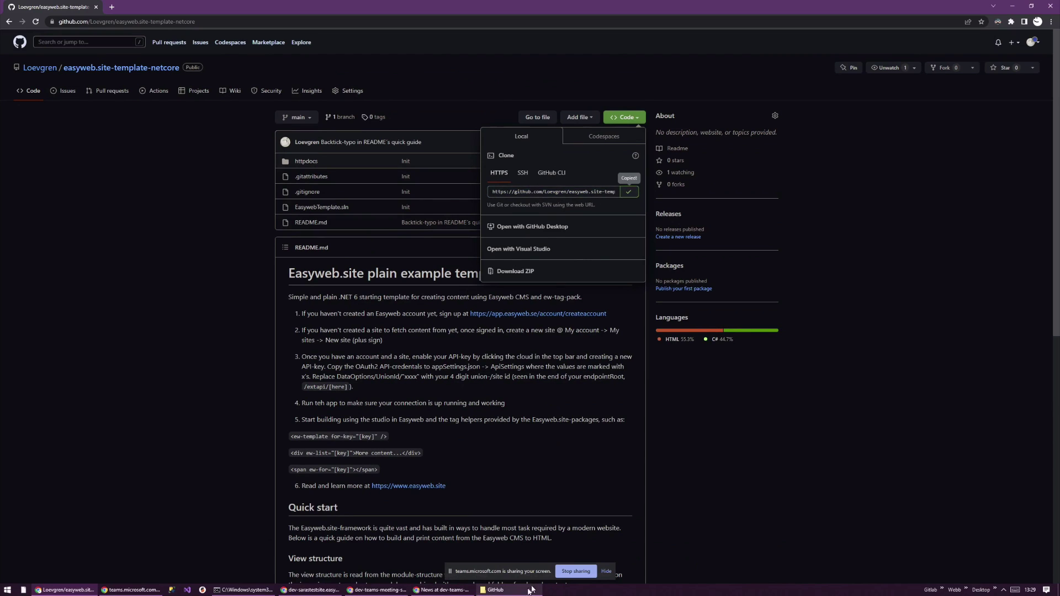
{"action": "left_click", "coordinate": [495, 590]}
{"action": "left_click", "coordinate": [550, 144]}
- Open cmd in the GitHub folder and run git clone with the copied URL
{"action": "type", "text": "cmd"}
{"action": "key", "text": "Return"}
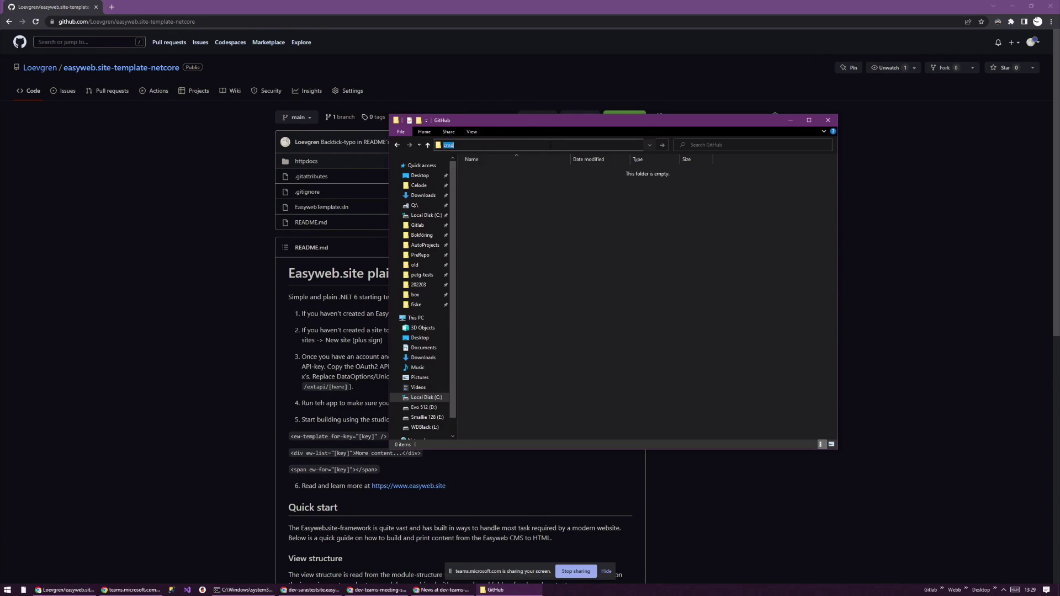
{"action": "type", "text": "g"}
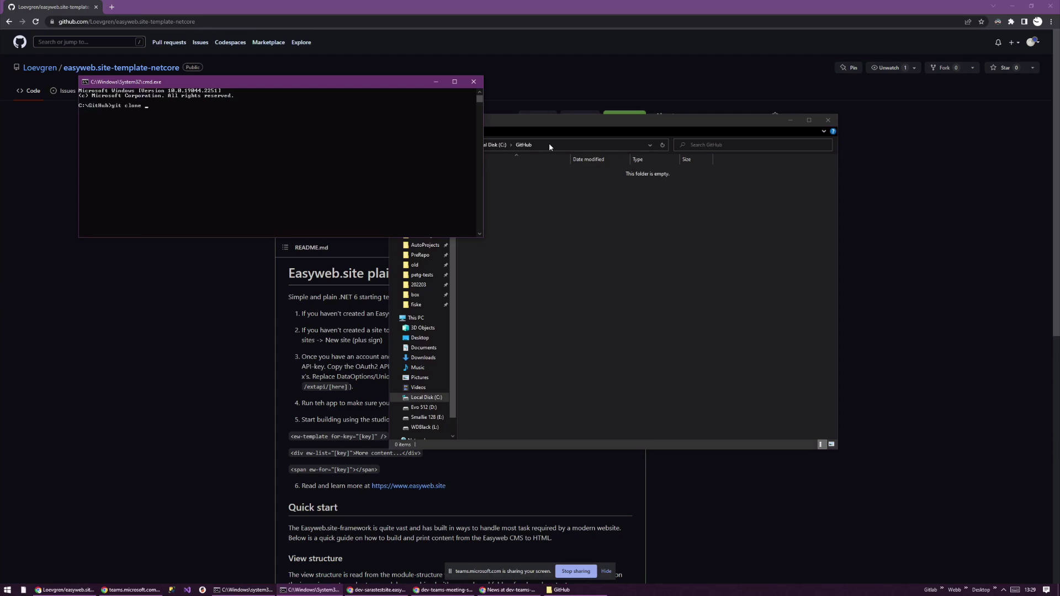
{"action": "type", "text": "it clone"}
{"action": "key", "text": "ctrl+v"}
{"action": "key", "text": "Return"}
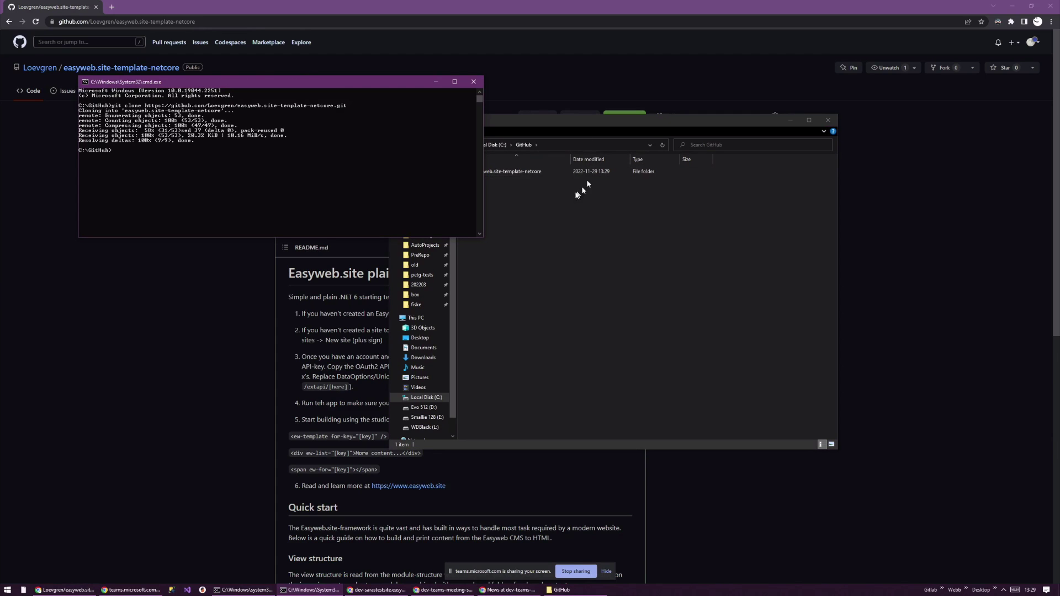
- Open the cloned easyweb.site-template-netcore folder and its httpdocs folder
{"action": "left_click", "coordinate": [435, 82]}
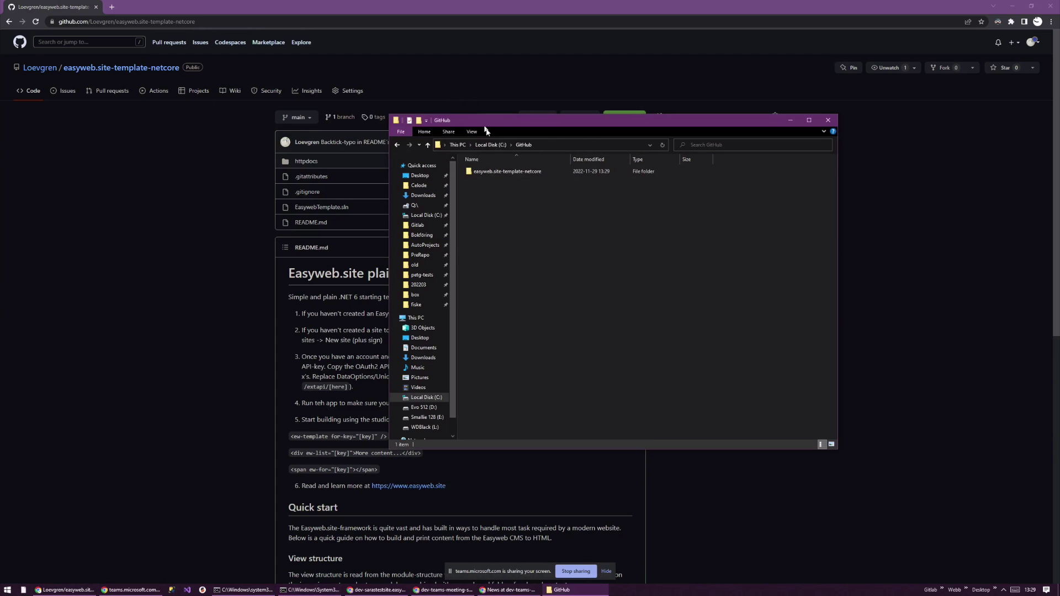
{"action": "double_click", "coordinate": [500, 173]}
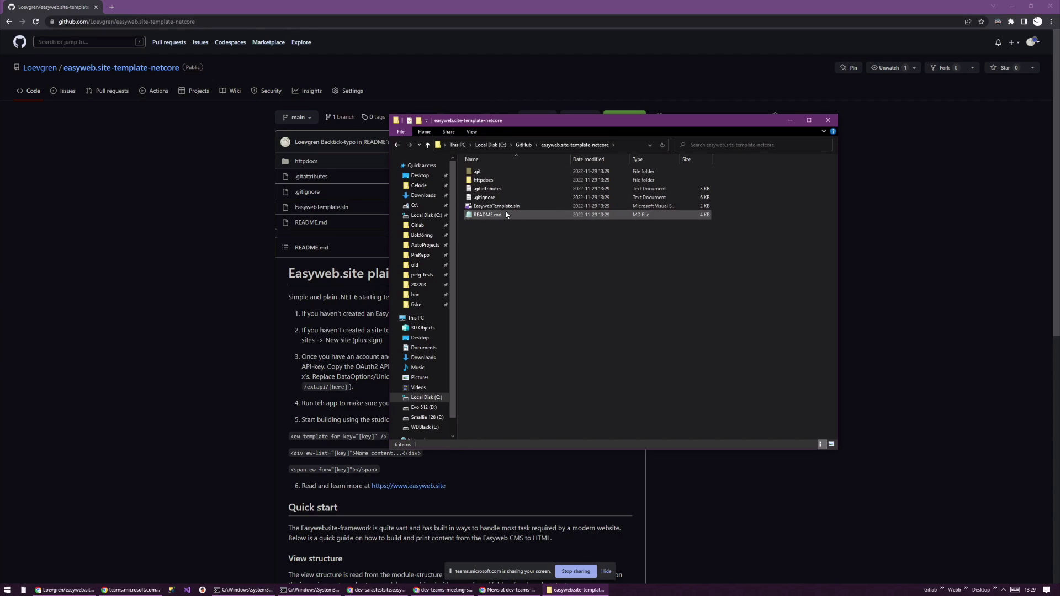
{"action": "left_click", "coordinate": [499, 208]}
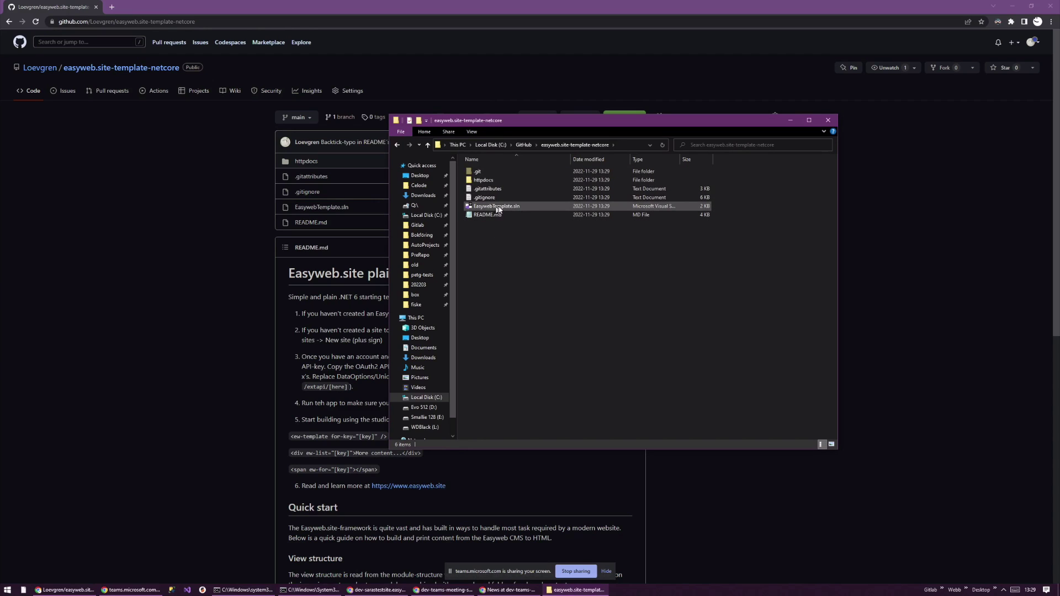
{"action": "double_click", "coordinate": [489, 180]}
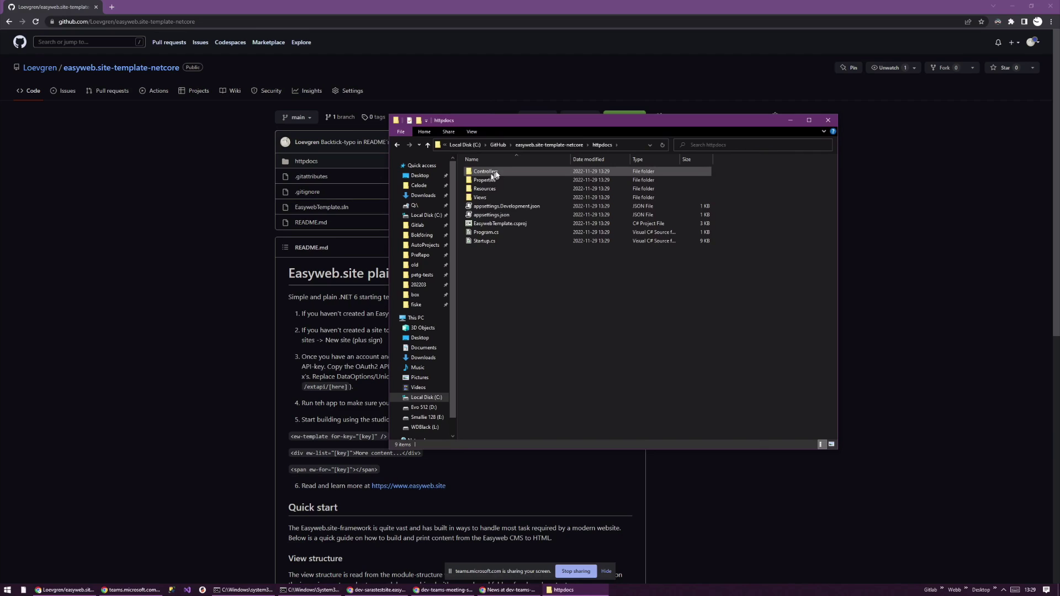